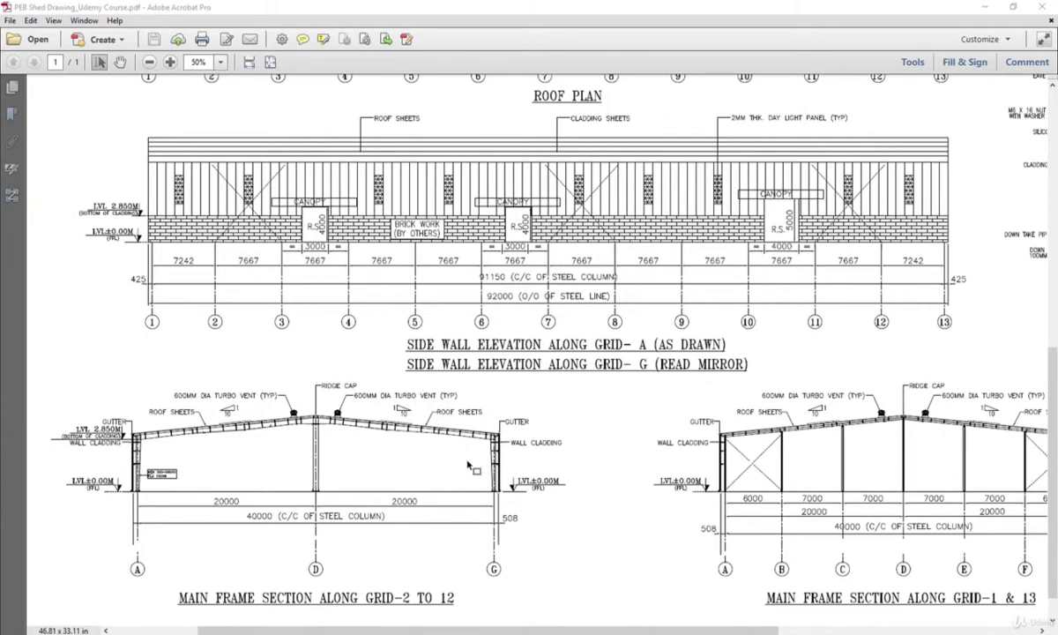
# Switch back to ETABS and window-select the entire portal frame.
pyautogui.click(357, 631)
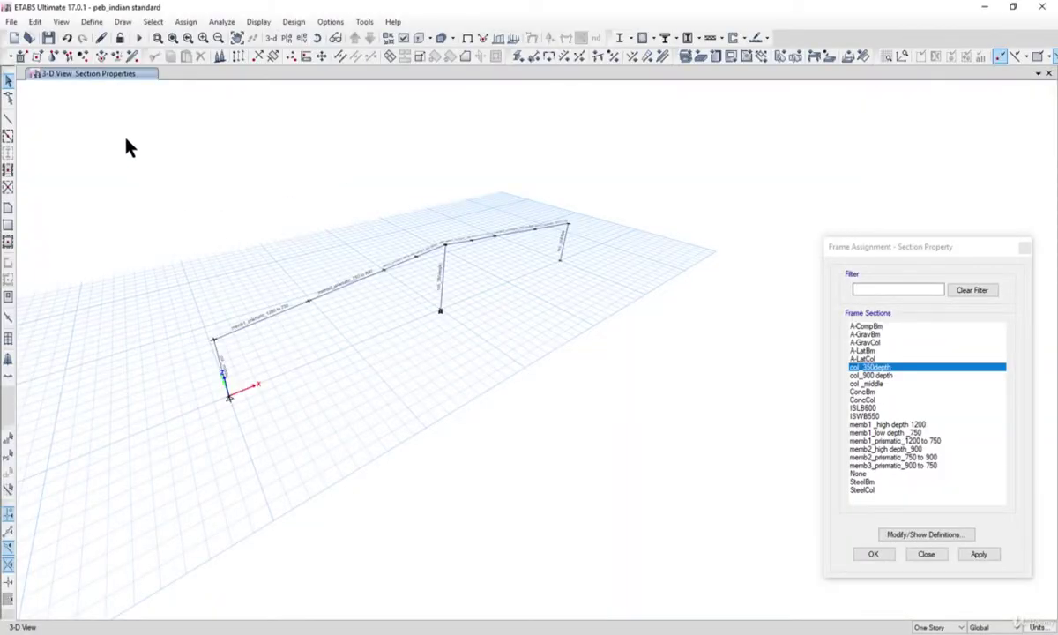
pyautogui.moveTo(126, 147); pyautogui.dragTo(642, 406)
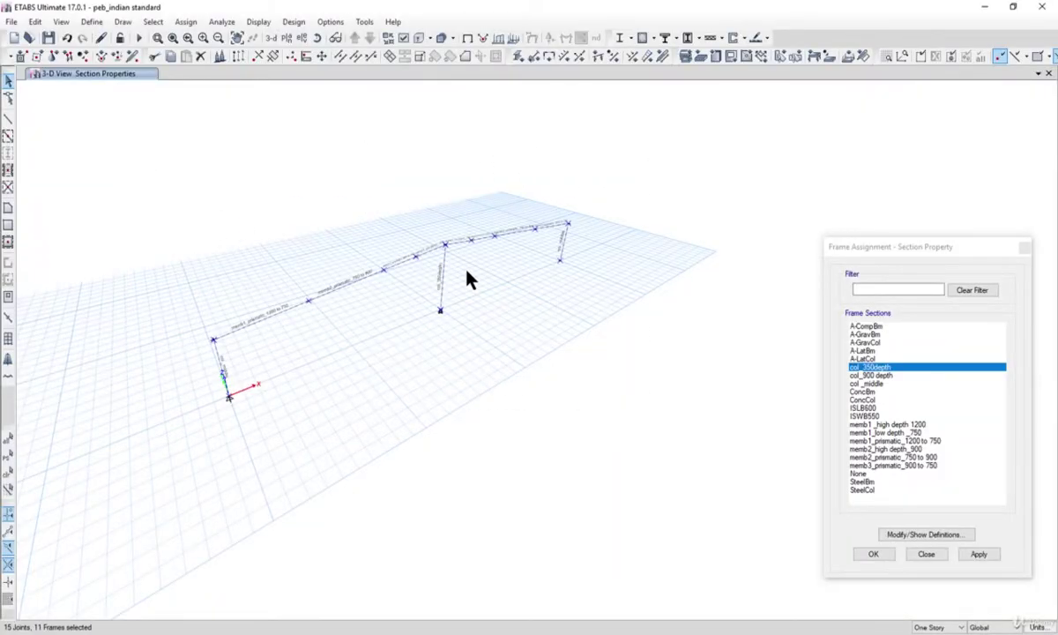
pyautogui.moveTo(130, 113); pyautogui.dragTo(160, 136)
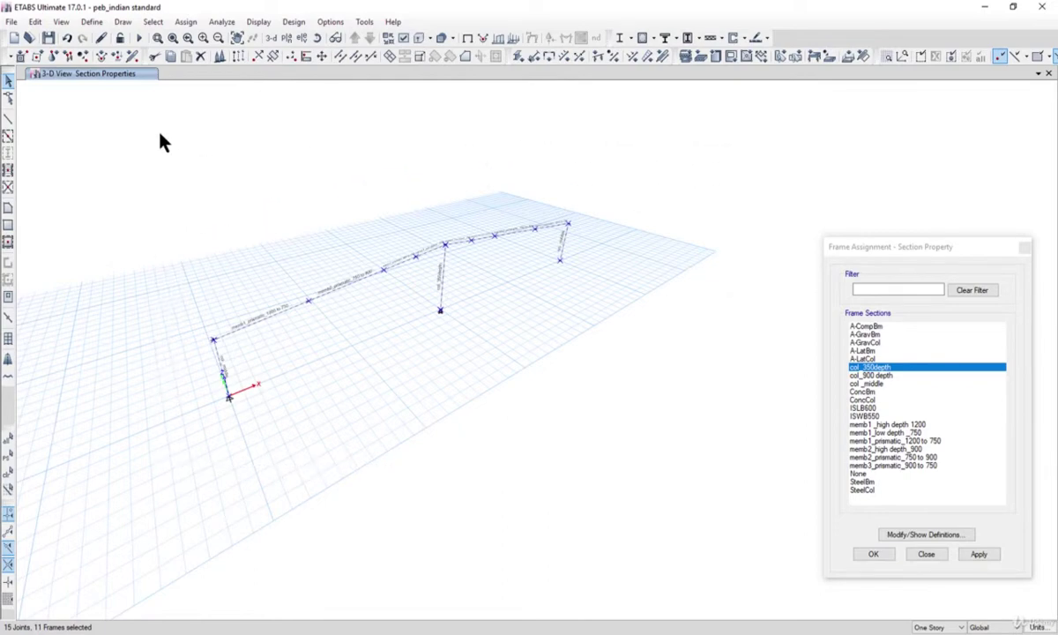
# Open Edit > Replicate for the selected frame and close the Frame Assignment panel.
pyautogui.click(37, 26)
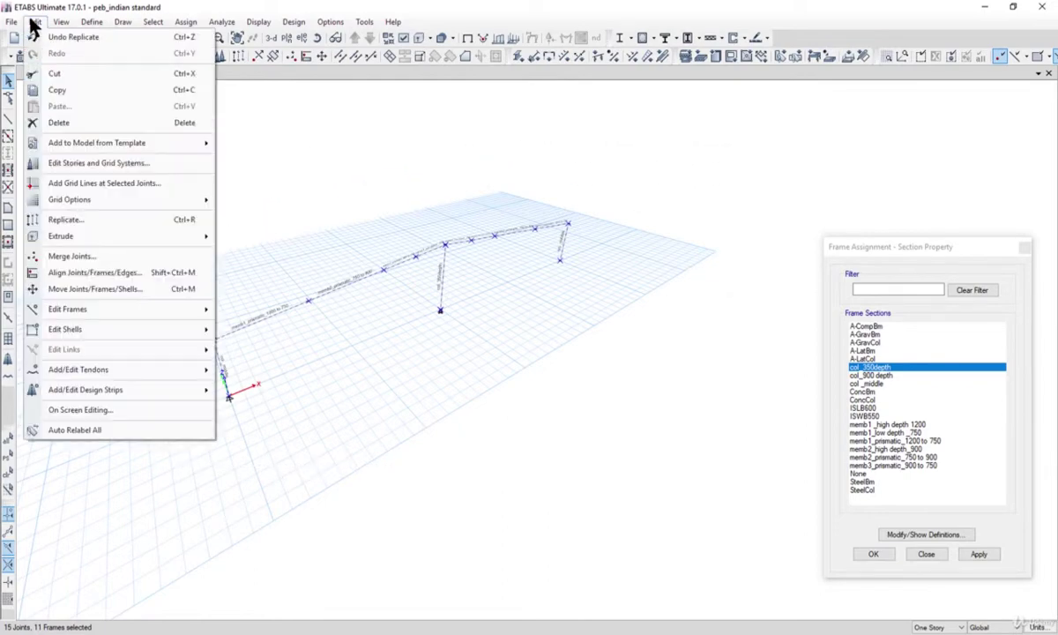
pyautogui.click(144, 225)
pyautogui.moveTo(205, 247); pyautogui.dragTo(854, 204)
pyautogui.click(1025, 249)
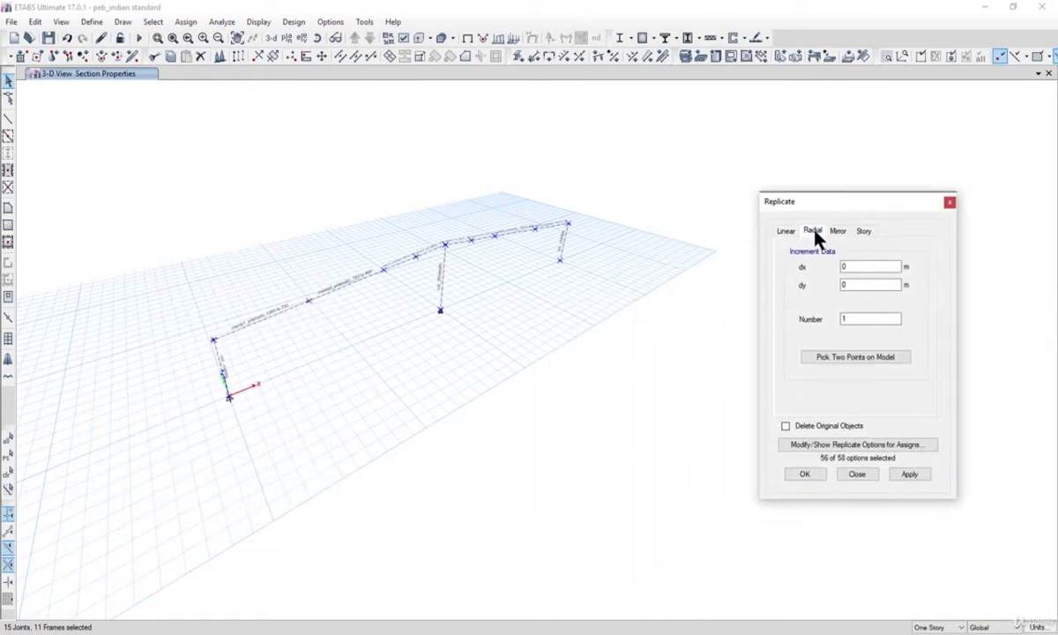
# Switch the Replicate dialog to the Linear tab, with dx and dy still at 0.
pyautogui.click(814, 232)
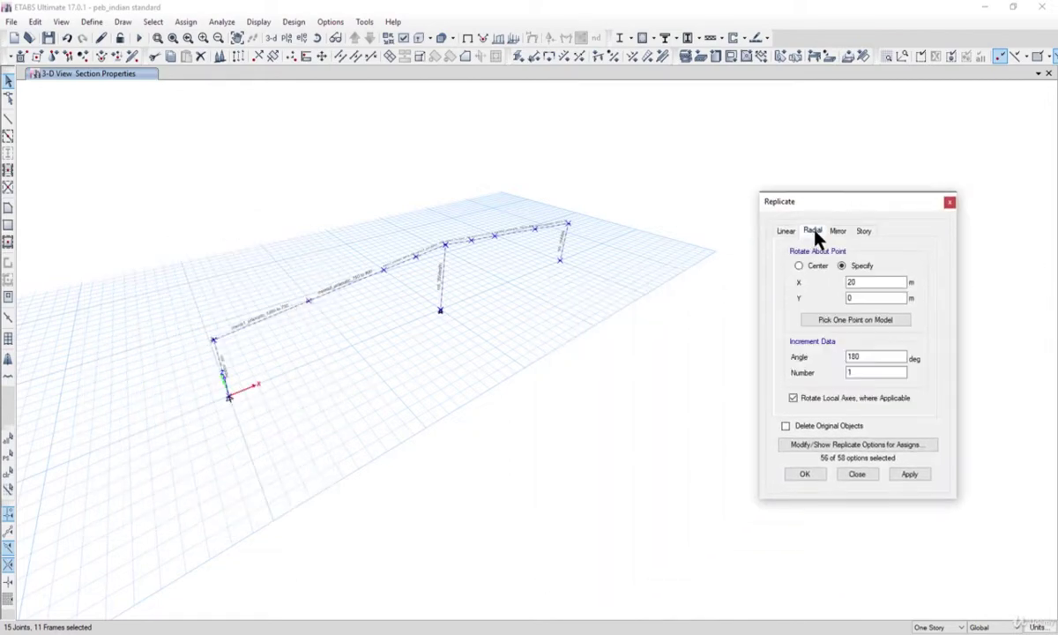
pyautogui.scroll(5, 231, 405)
pyautogui.scroll(-4, 238, 404)
pyautogui.click(242, 392)
pyautogui.scroll(5, 229, 374)
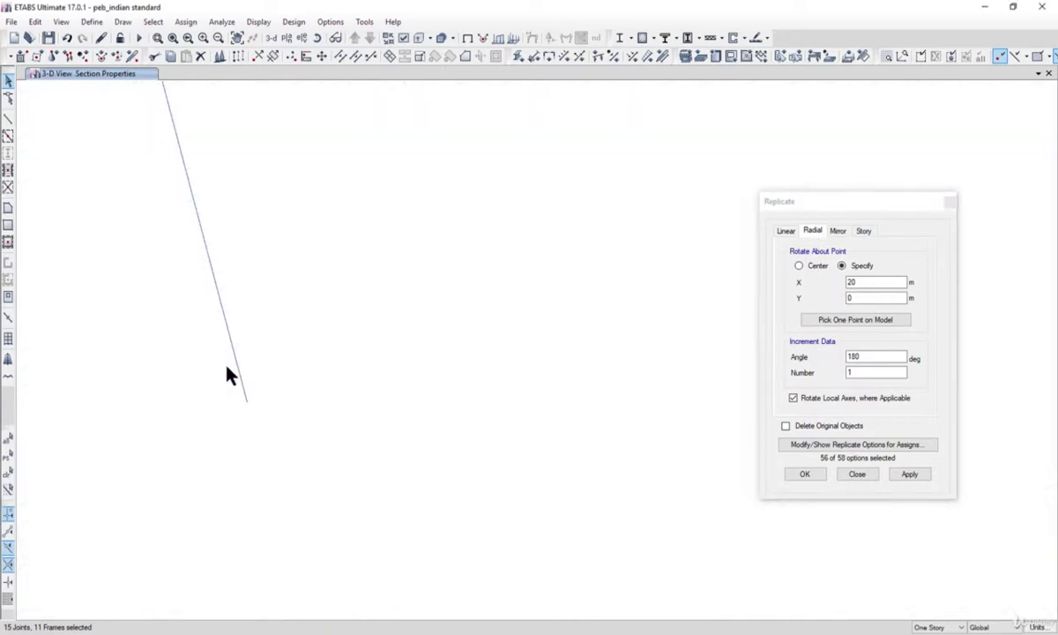
pyautogui.scroll(-2, 231, 381)
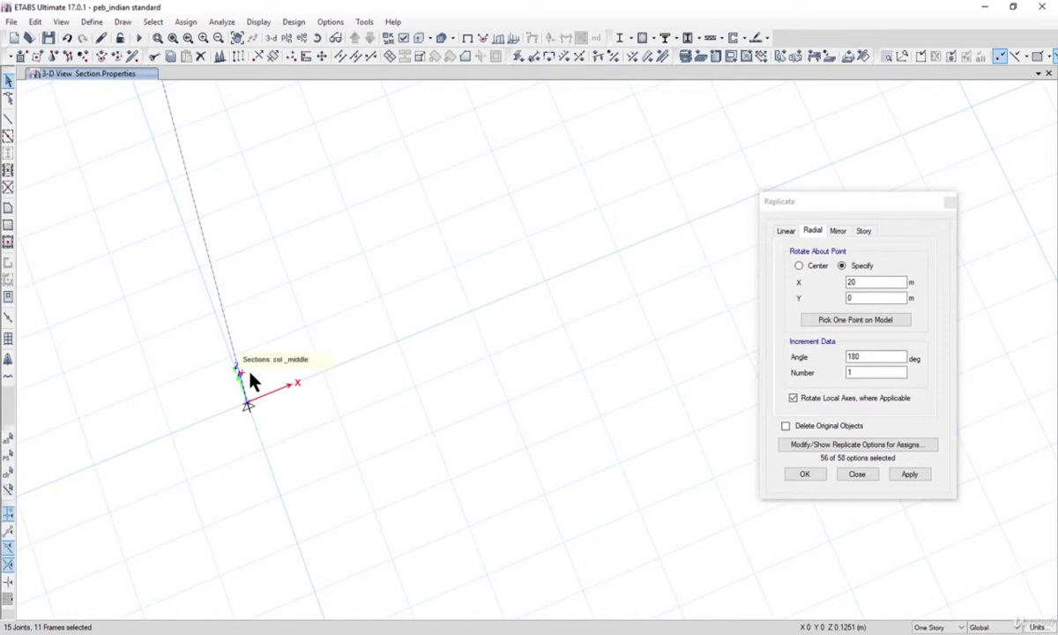
pyautogui.scroll(-3, 252, 381)
pyautogui.click(815, 267)
pyautogui.click(786, 231)
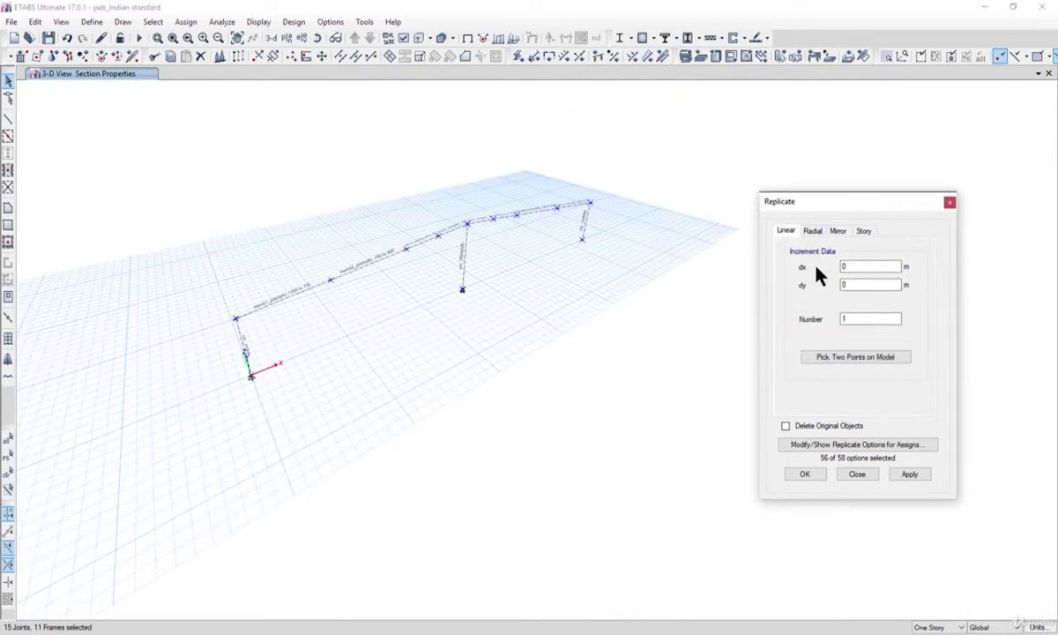
pyautogui.doubleClick(849, 285)
pyautogui.scroll(3, 241, 377)
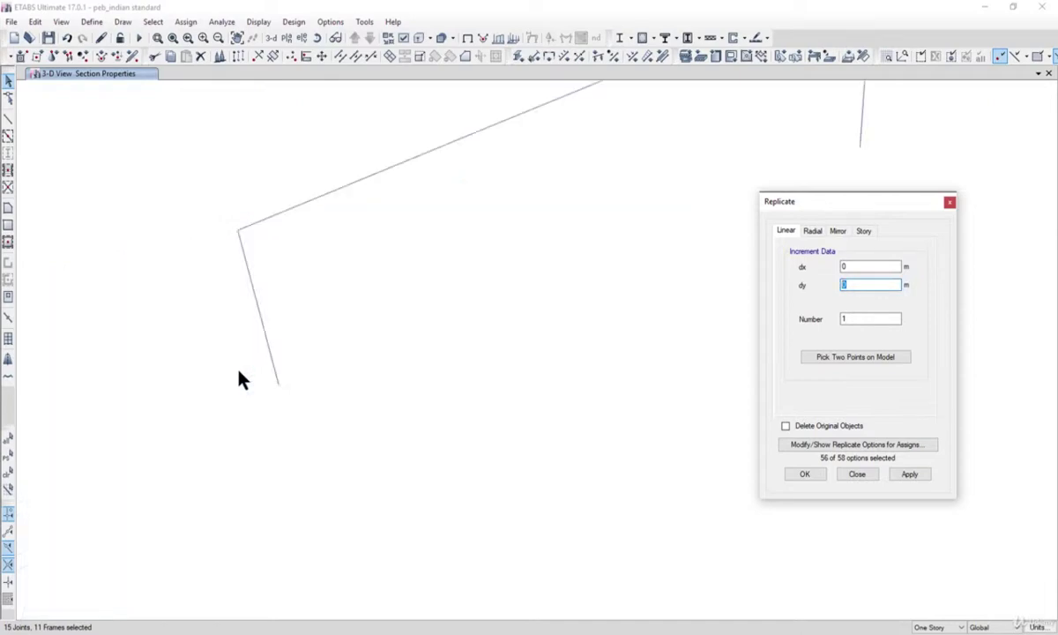
pyautogui.scroll(-2, 307, 378)
pyautogui.scroll(2, 265, 377)
pyautogui.scroll(-3, 269, 378)
pyautogui.scroll(3, 270, 377)
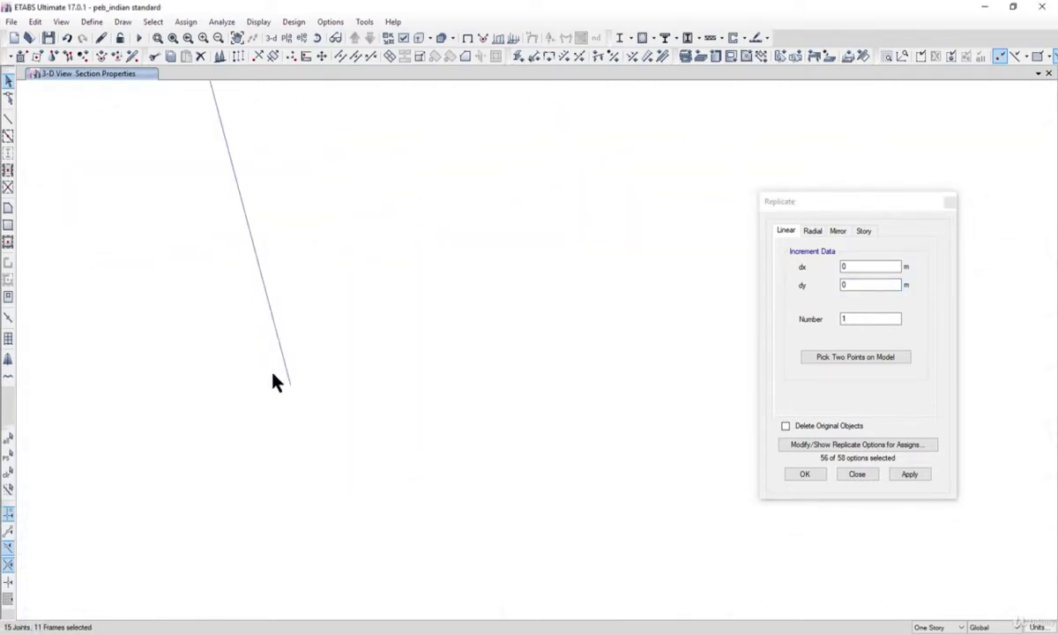
pyautogui.scroll(-4, 275, 380)
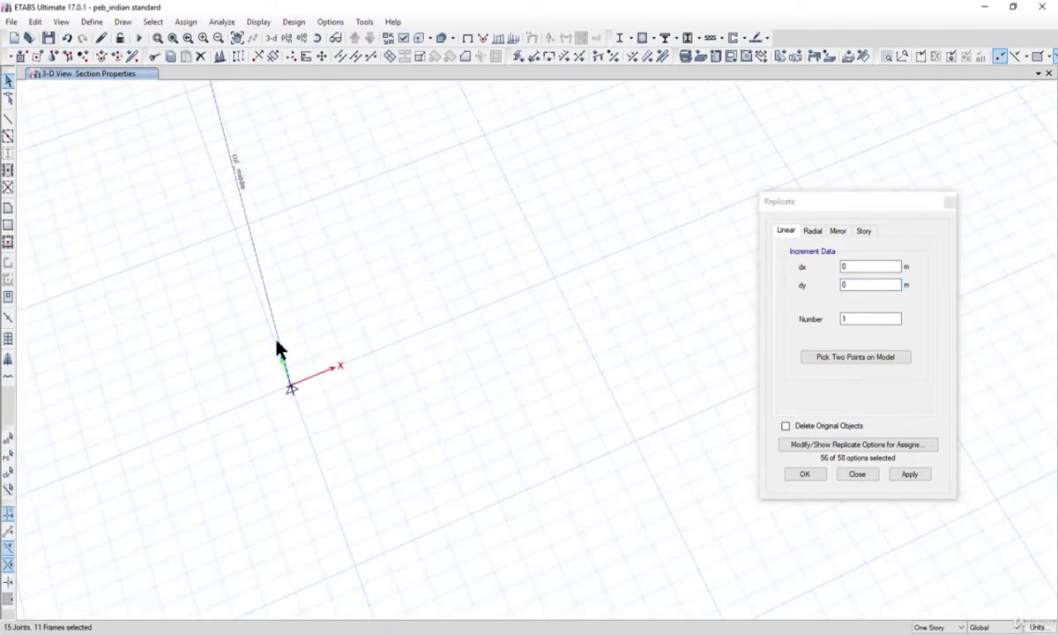
# Set the replicate dy increment to -7.667 m, the bay spacing from the drawing.
pyautogui.click(819, 287)
pyautogui.write('-6.667')
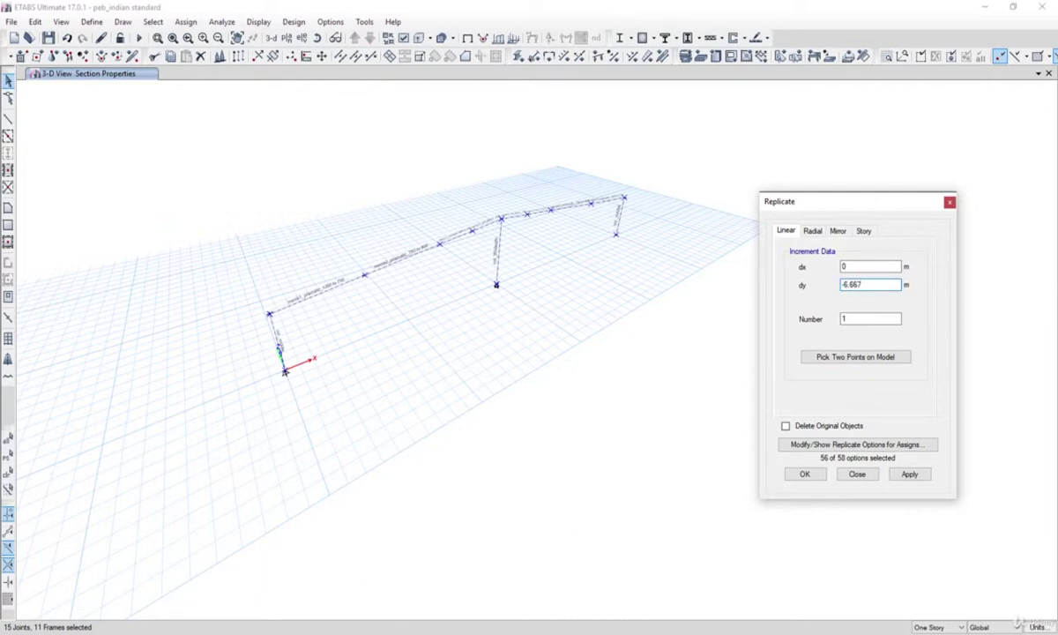
pyautogui.hotkey('alt', 'Tab')
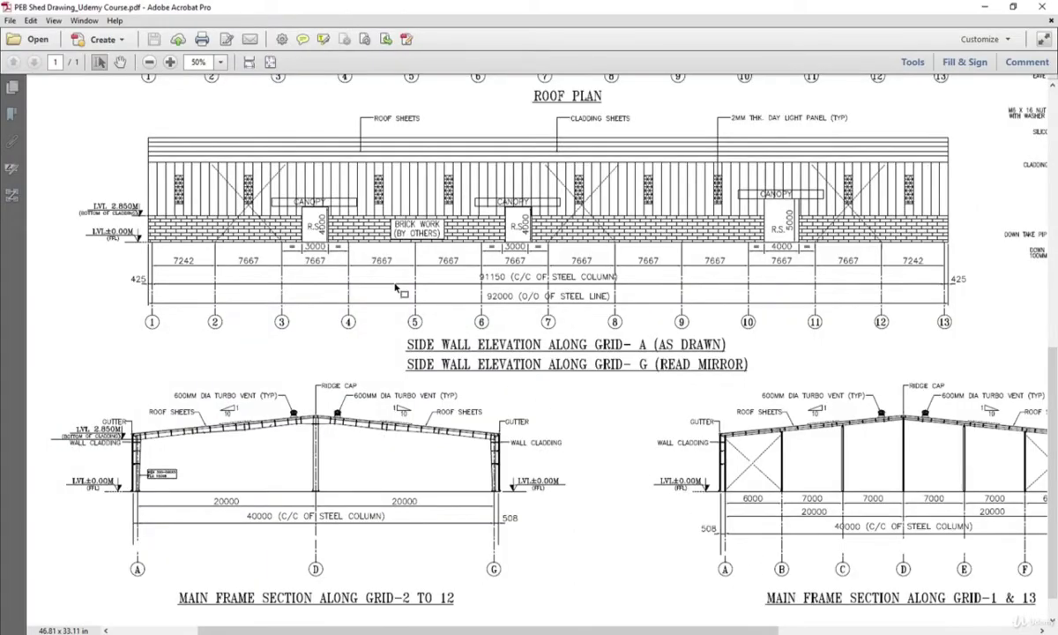
pyautogui.click(986, 6)
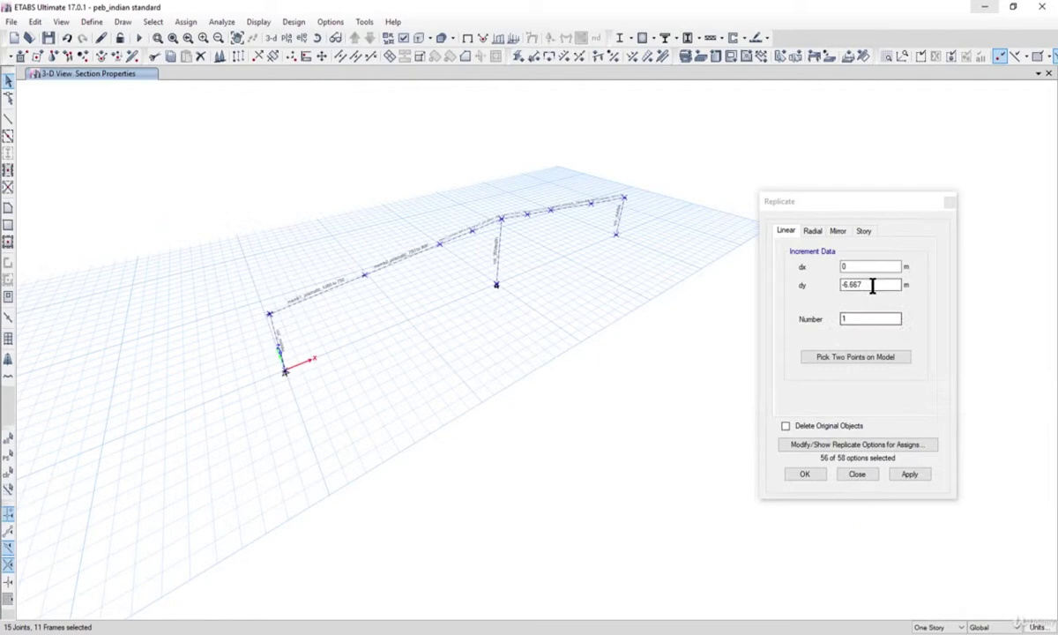
pyautogui.doubleClick(874, 285)
pyautogui.press('BackSpace')
pyautogui.write('-7.667')
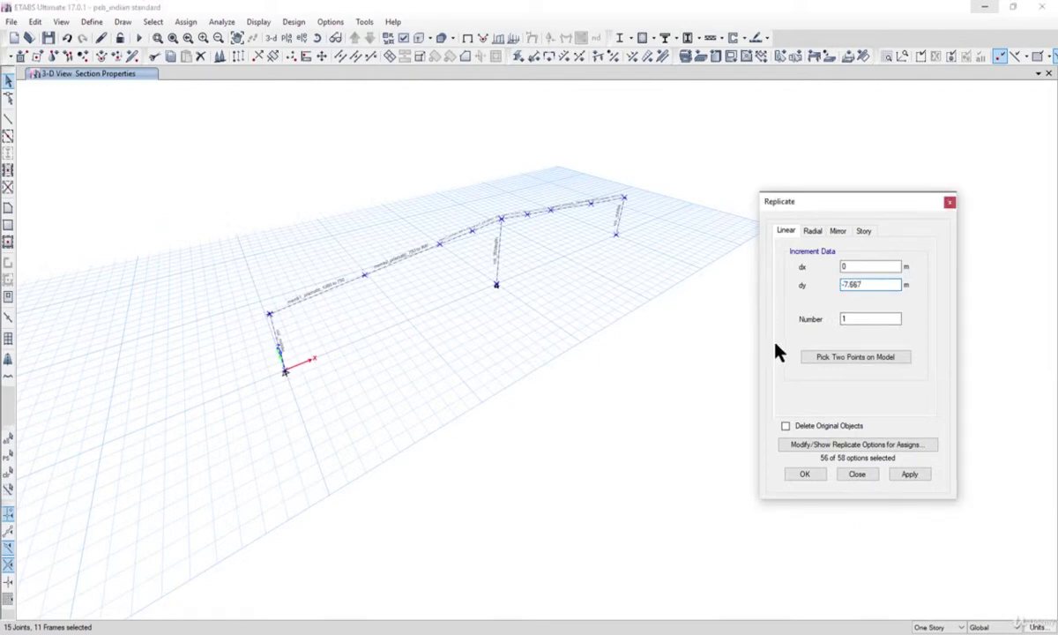
# Set the number of copies to 10 and apply the replication to make eleven frames.
pyautogui.doubleClick(852, 321)
pyautogui.write('11')
pyautogui.hotkey('alt', 'Tab')
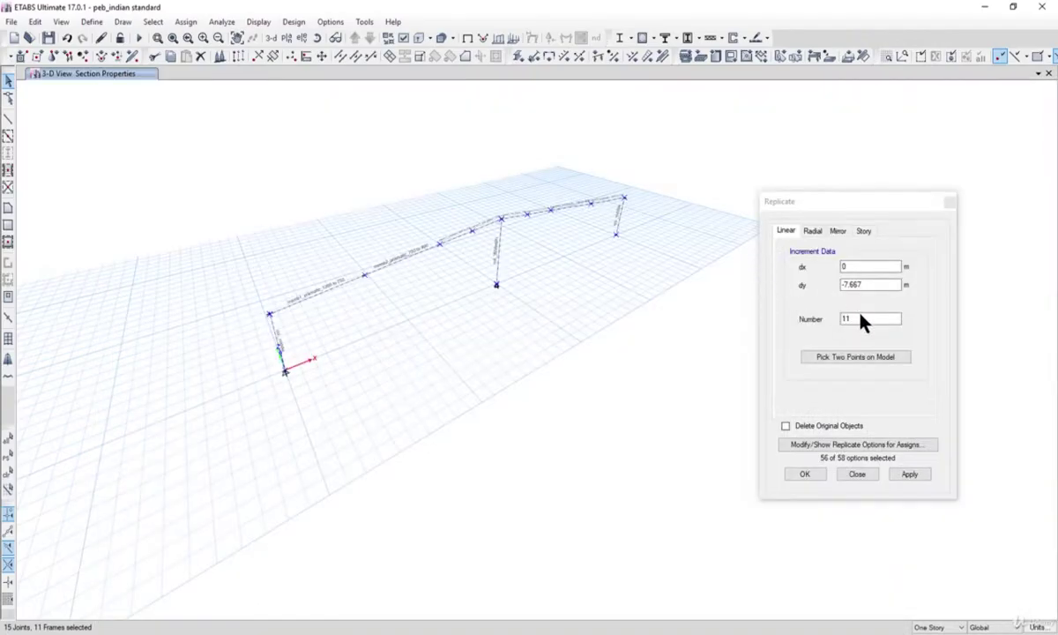
pyautogui.doubleClick(861, 318)
pyautogui.write('10')
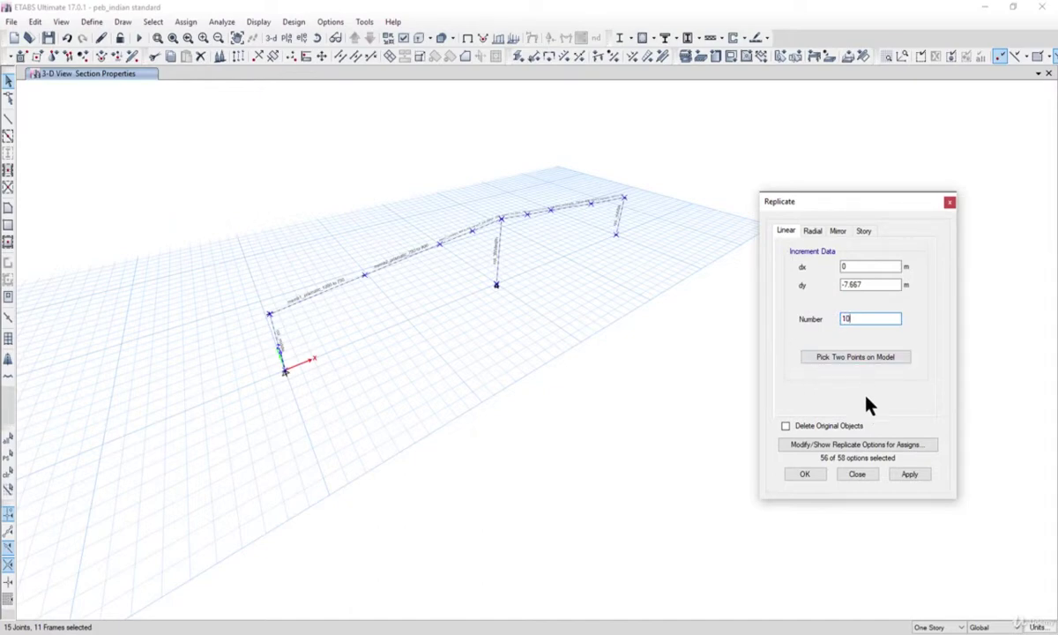
pyautogui.click(909, 474)
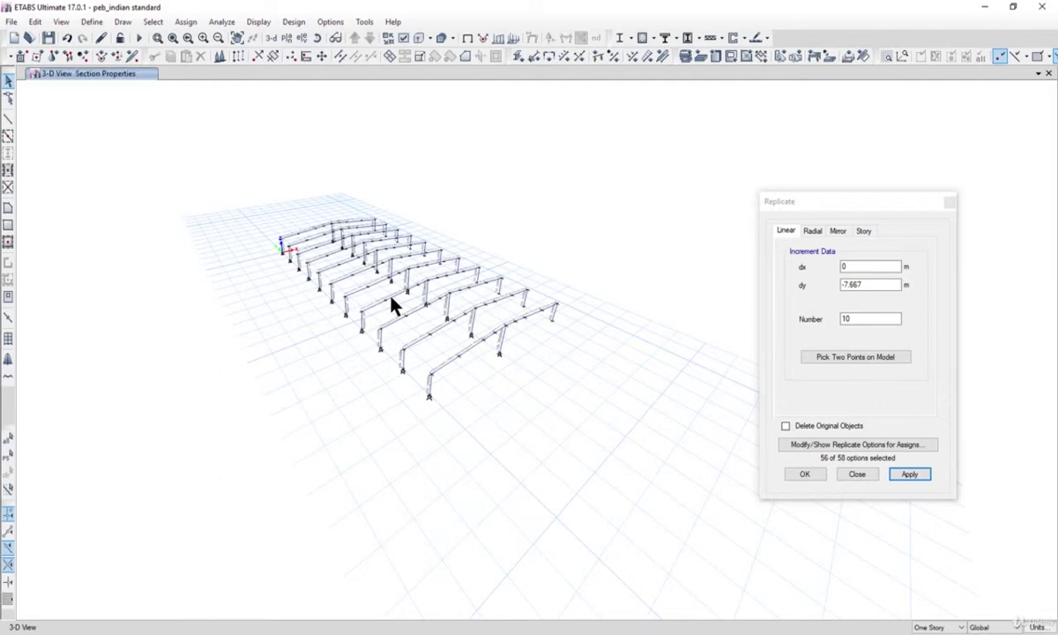
pyautogui.scroll(5, 348, 240)
pyautogui.scroll(-2, 335, 229)
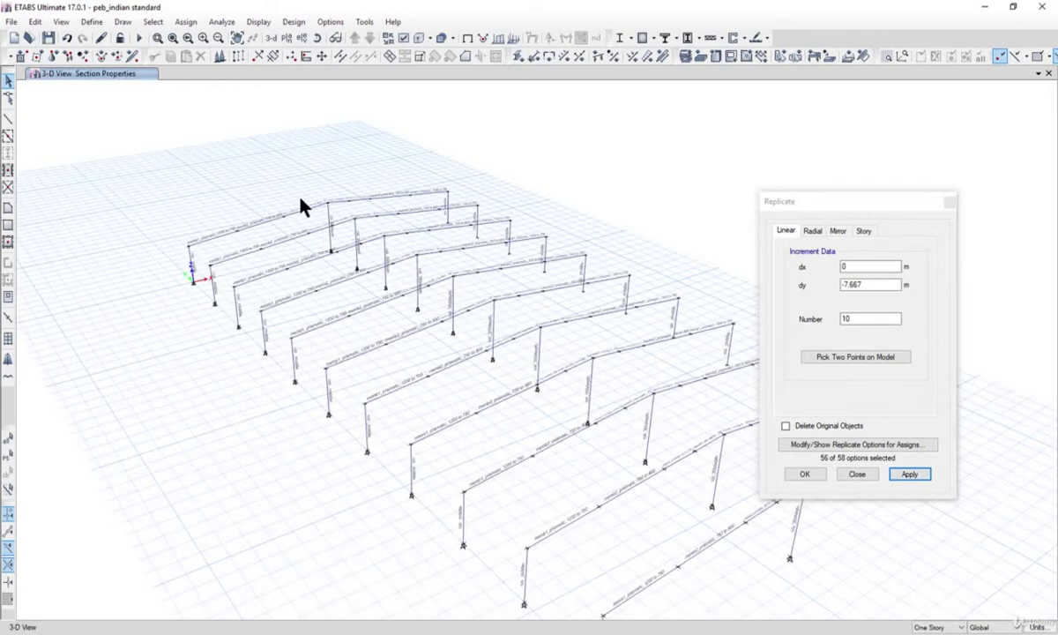
pyautogui.scroll(-3, 313, 217)
pyautogui.scroll(5, 453, 321)
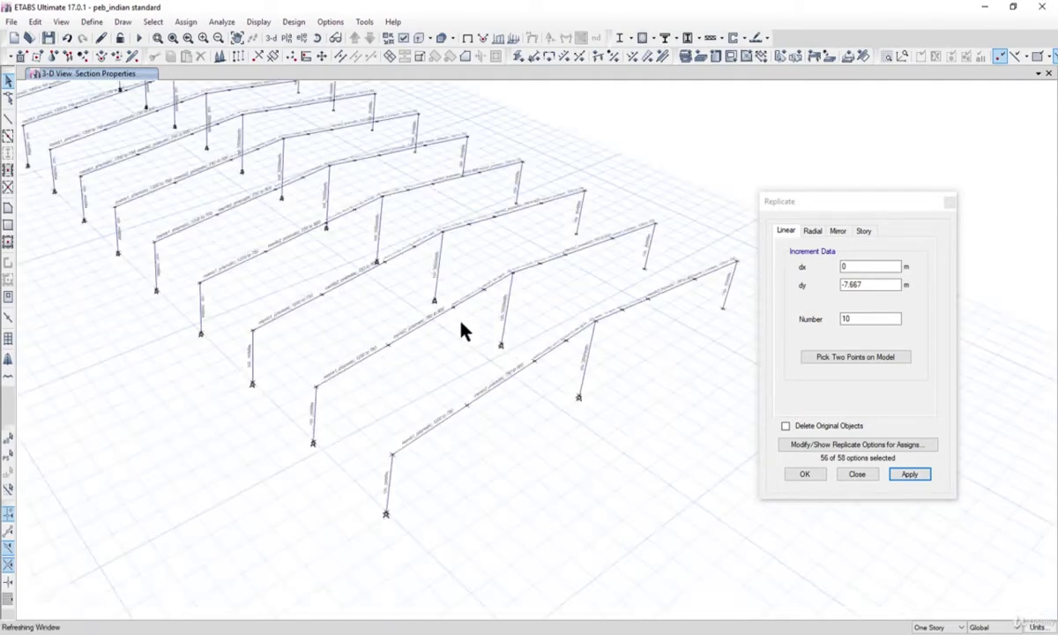
pyautogui.scroll(-5, 524, 359)
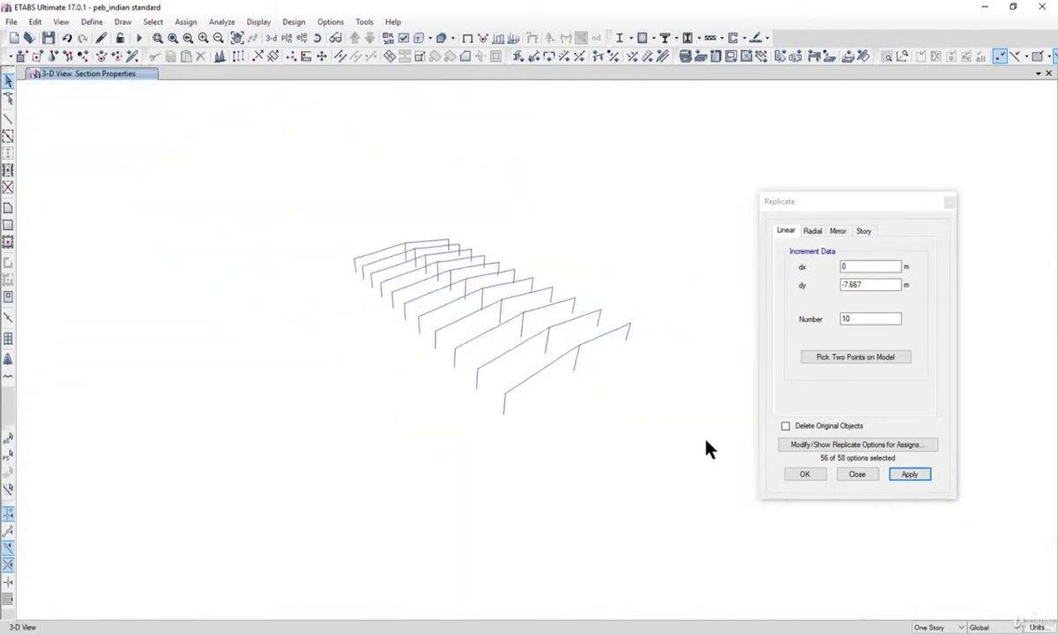
pyautogui.click(806, 474)
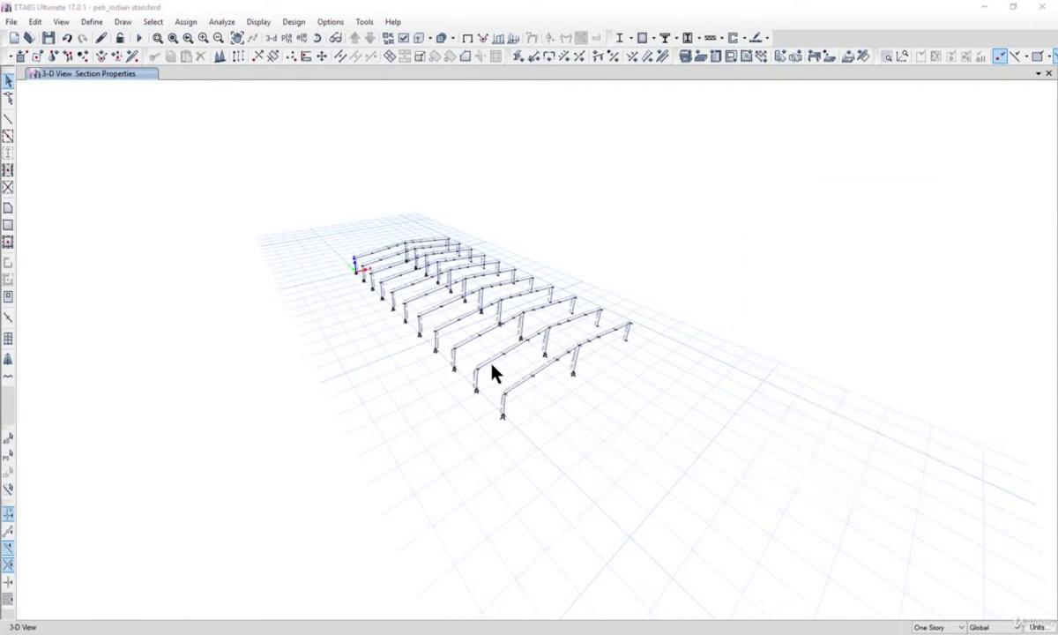
pyautogui.scroll(4, 430, 303)
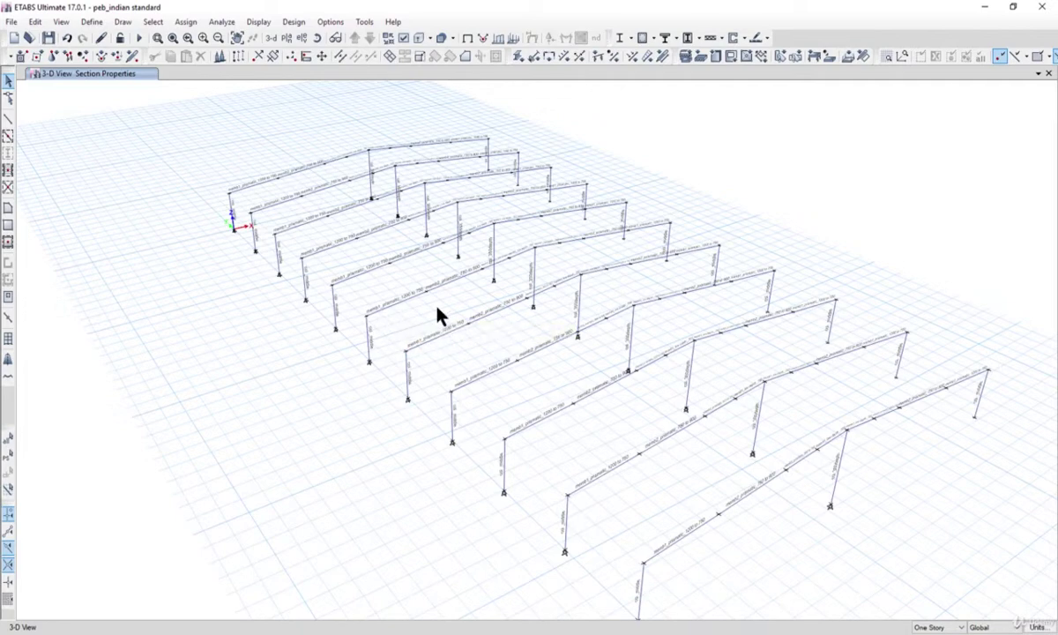
pyautogui.moveTo(369, 329)
pyautogui.scroll(3, 370, 331)
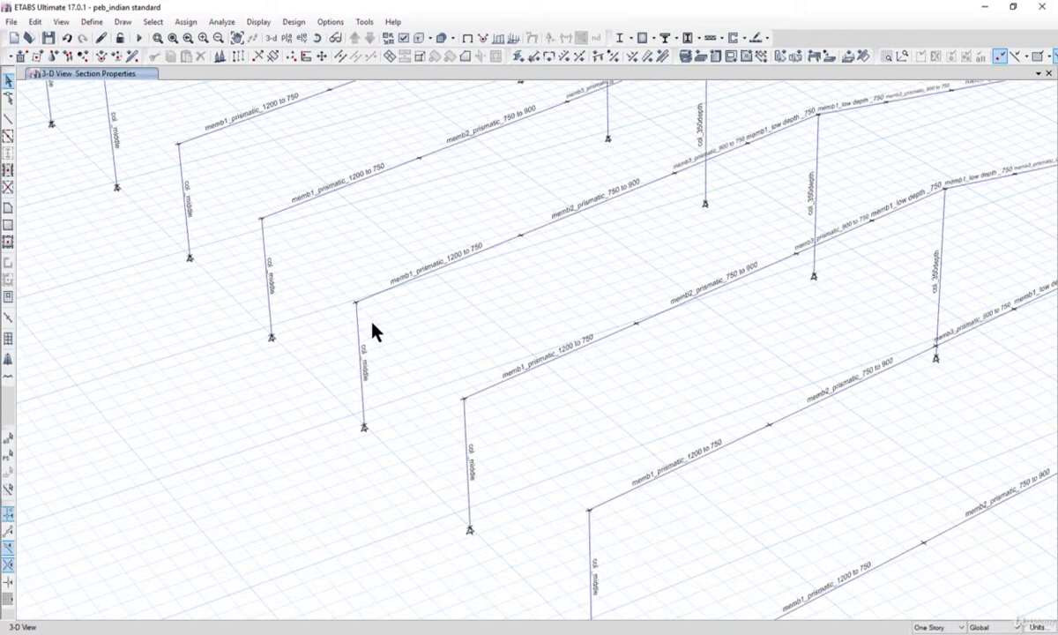
pyautogui.scroll(-3, 428, 388)
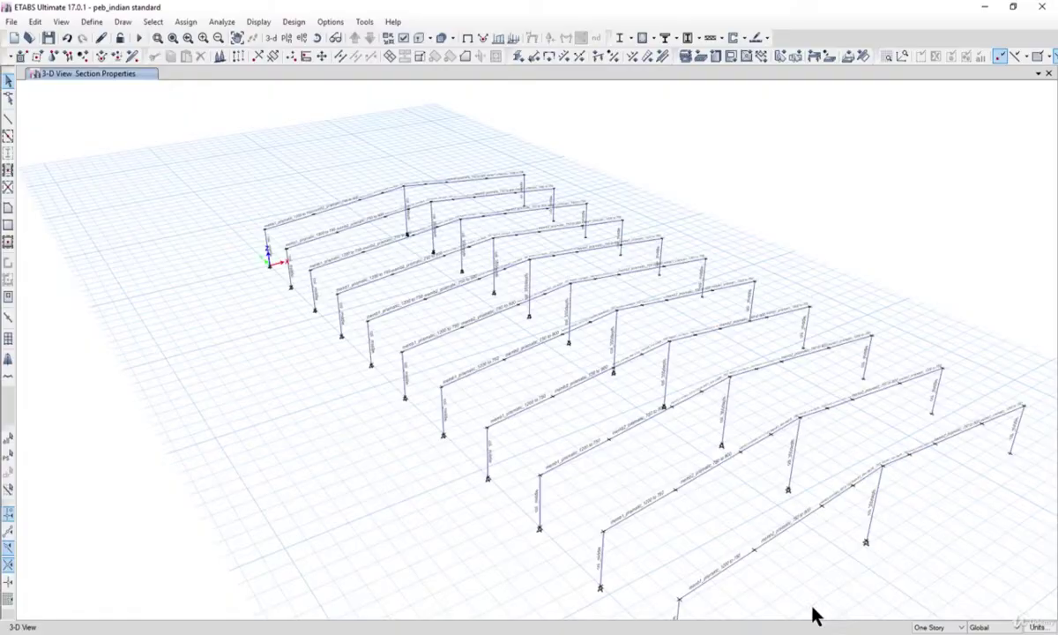
# Check the roof plan in the shed PDF, then return to the ETABS portal frame model.
pyautogui.hotkey('alt', 'Tab')
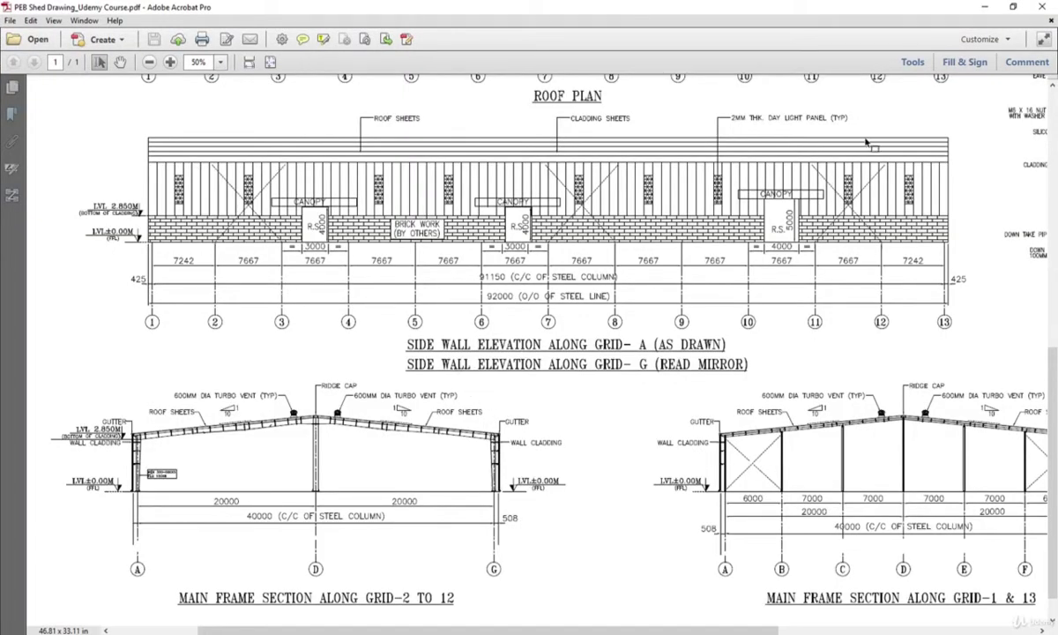
pyautogui.scroll(5, 539, 190)
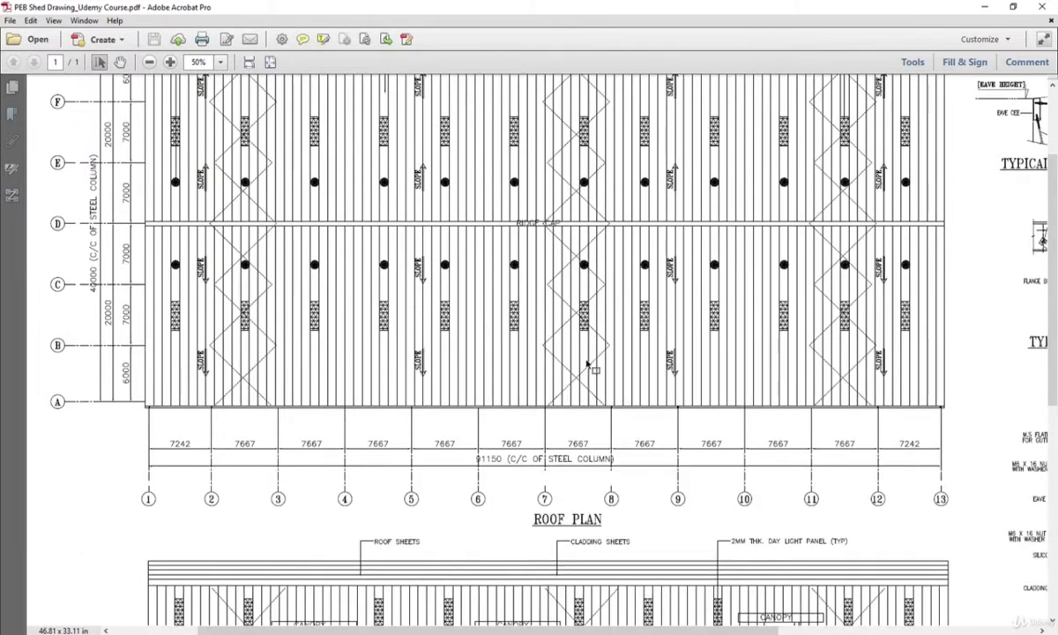
pyautogui.hotkey('alt', 'Tab')
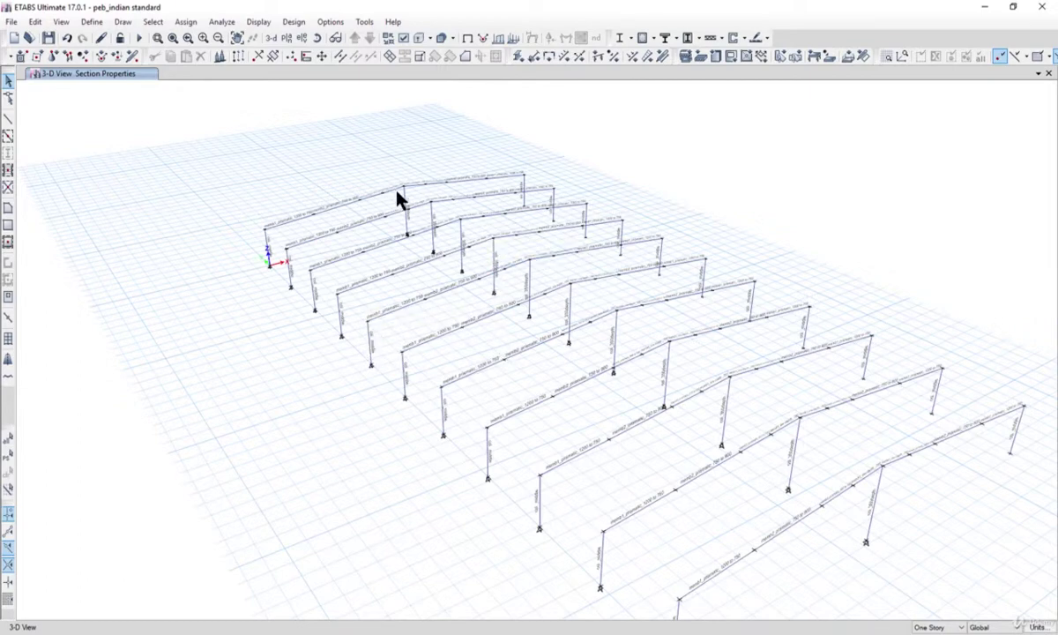
# Open Define > Section Properties > Frame Sections and add a new Steel Channel property.
pyautogui.moveTo(821, 506)
pyautogui.moveTo(459, 302); pyautogui.dragTo(401, 286, button='middle')
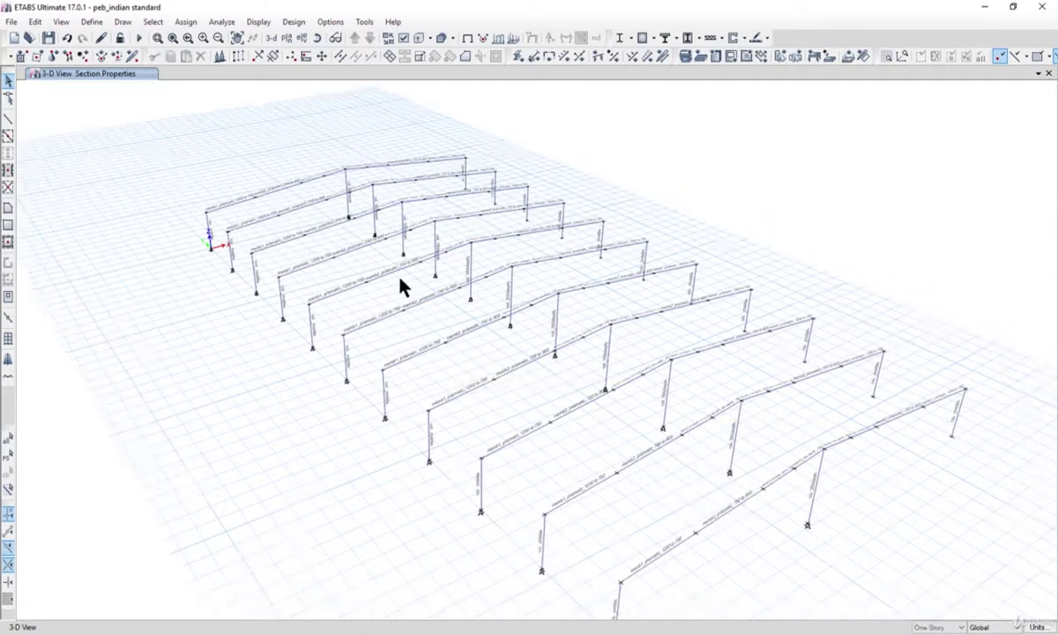
pyautogui.click(91, 21)
pyautogui.moveTo(172, 57)
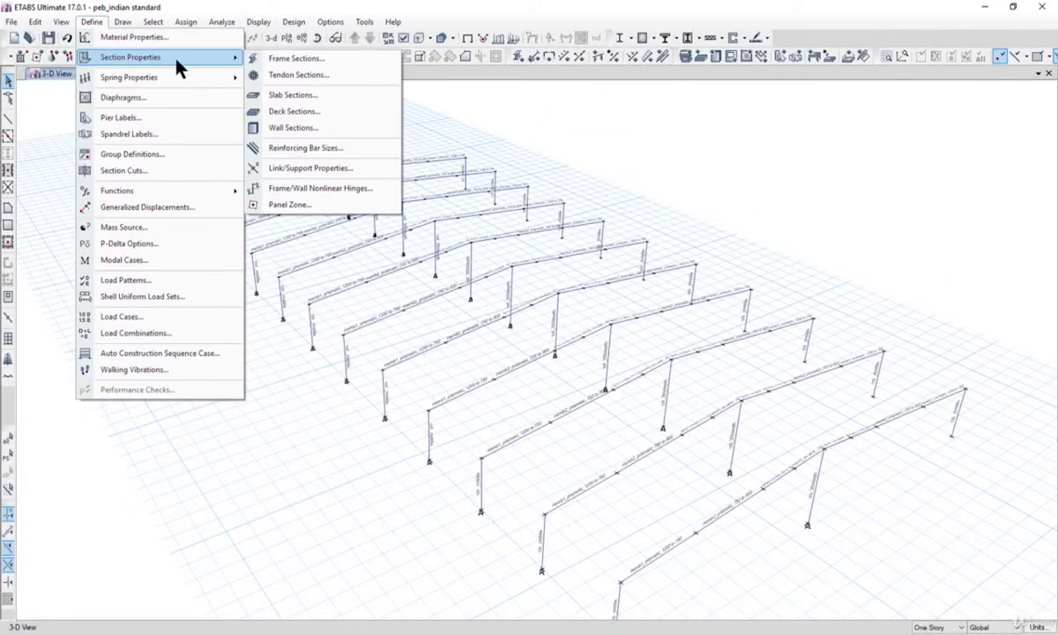
pyautogui.click(263, 53)
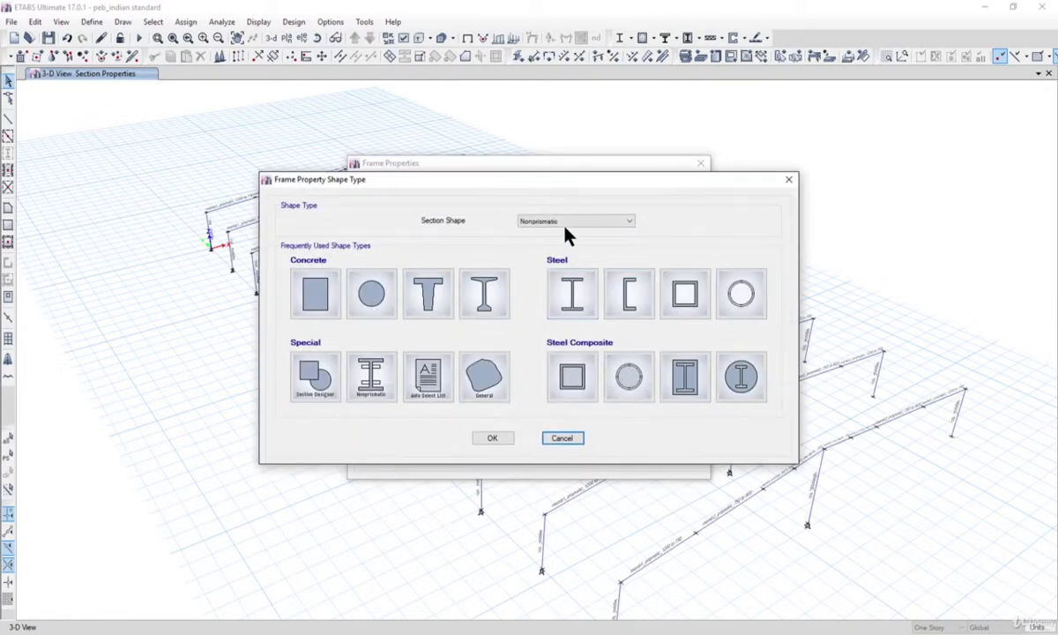
pyautogui.click(564, 223)
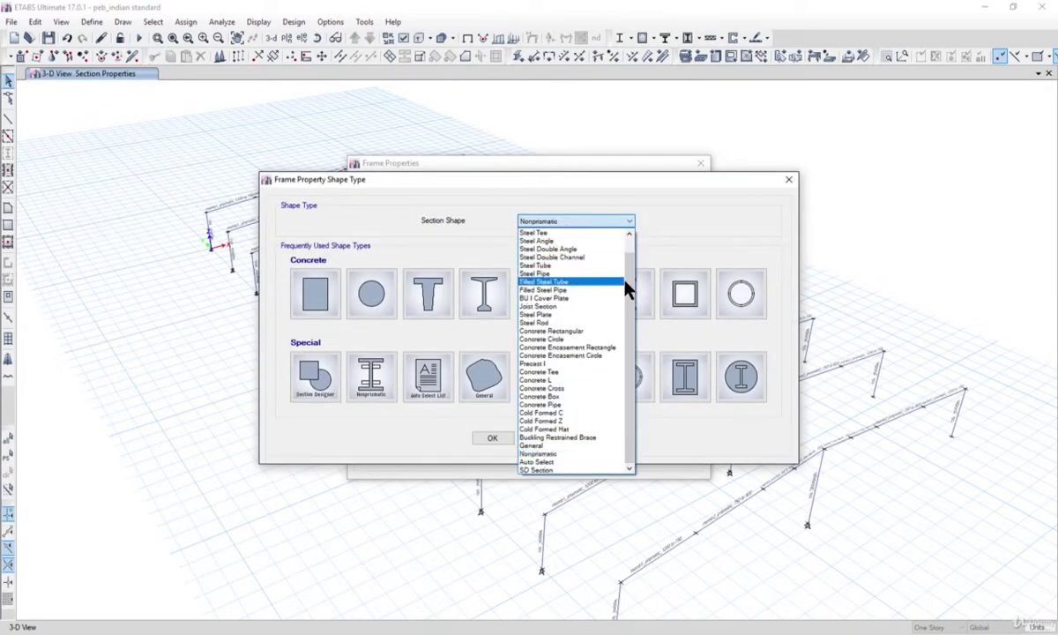
pyautogui.scroll(2, 631, 279)
pyautogui.click(584, 241)
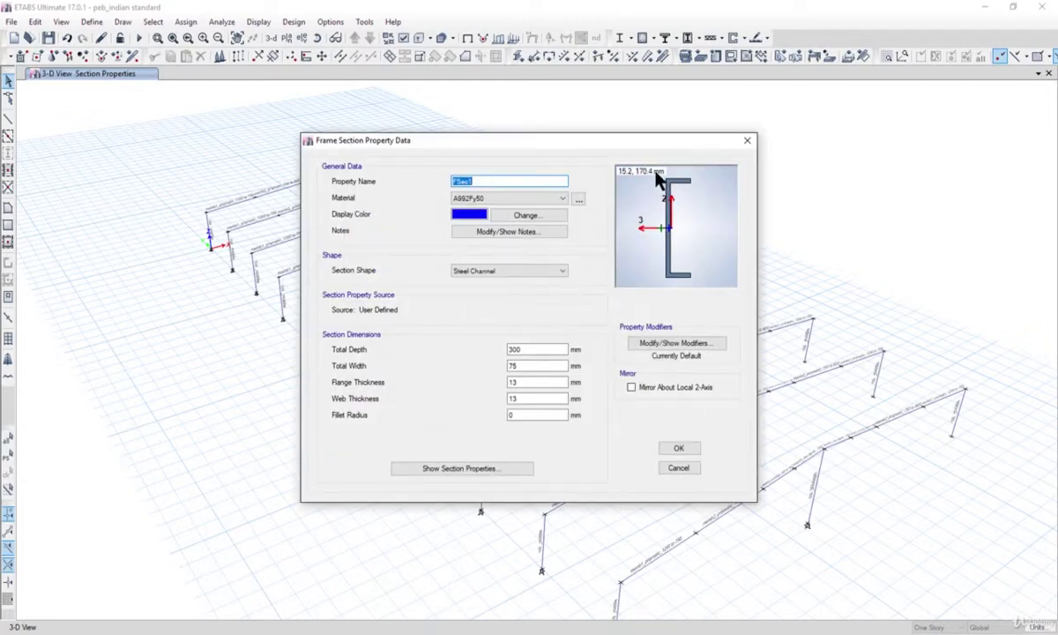
# Cancel the trial channel and import ISMC300 from the Indian steel channel library.
pyautogui.click(679, 468)
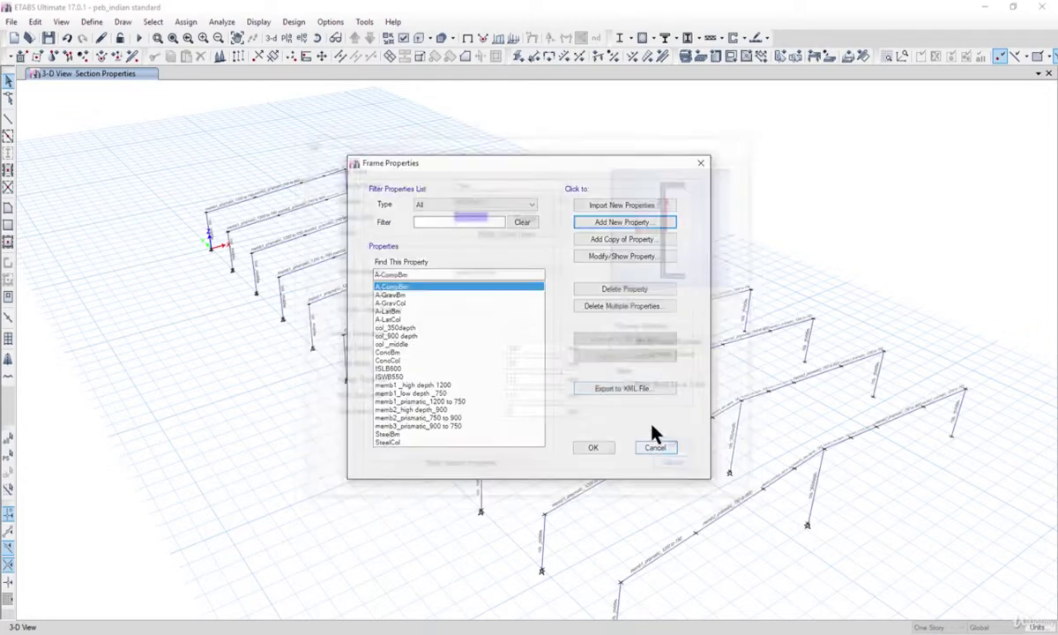
pyautogui.click(623, 207)
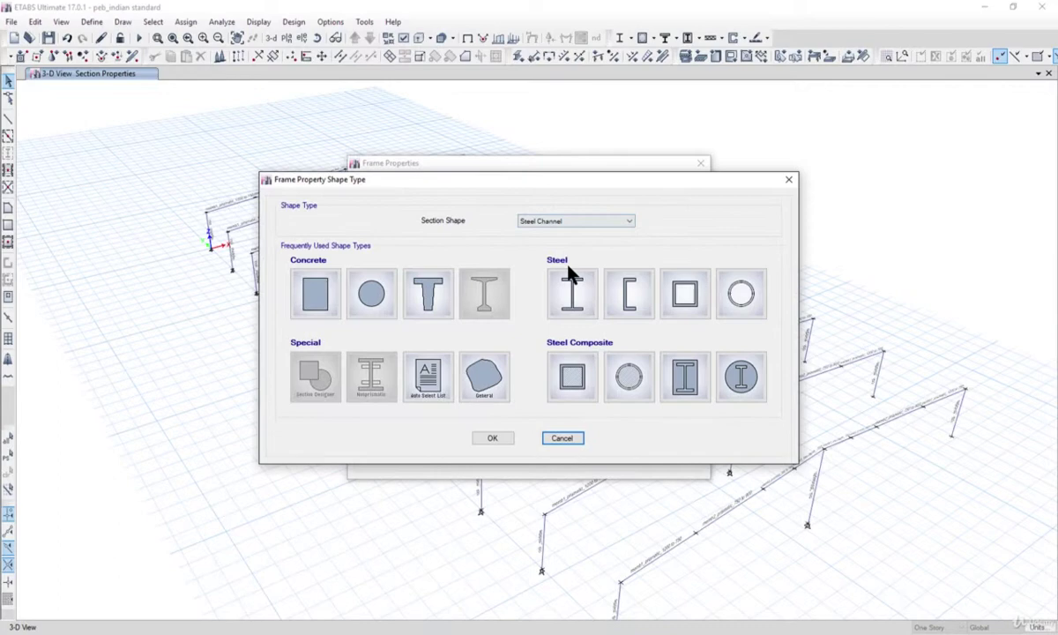
pyautogui.click(626, 295)
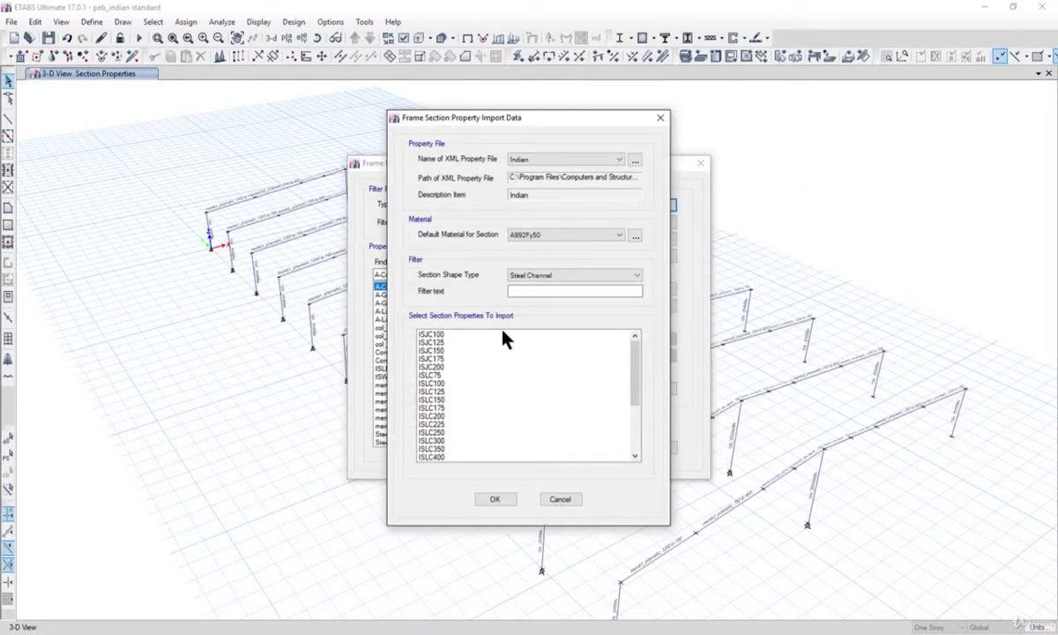
pyautogui.moveTo(630, 369); pyautogui.dragTo(493, 394)
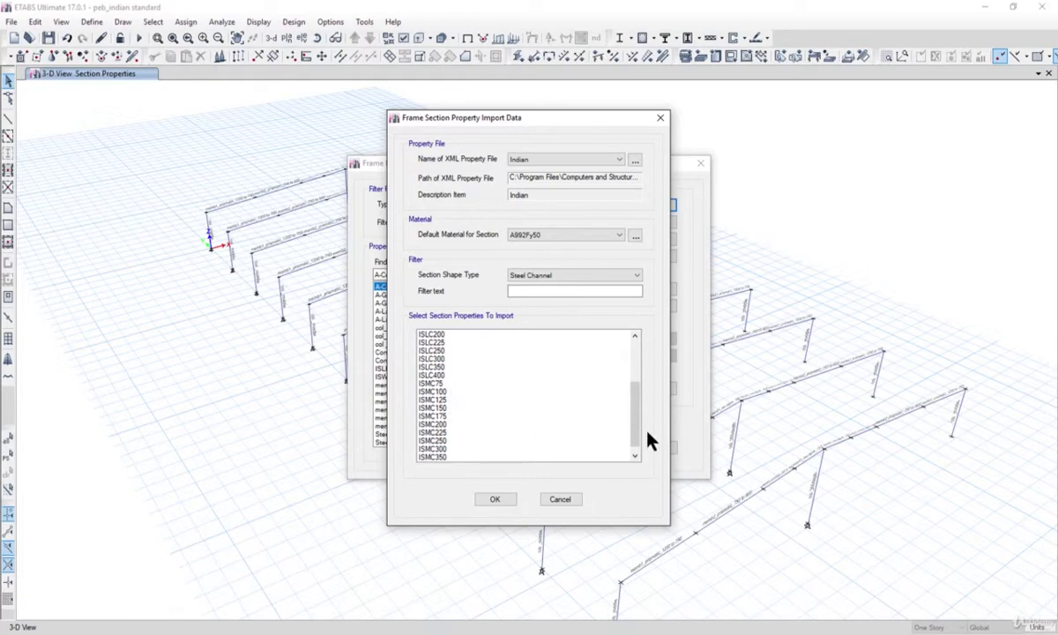
pyautogui.moveTo(636, 425); pyautogui.dragTo(501, 442)
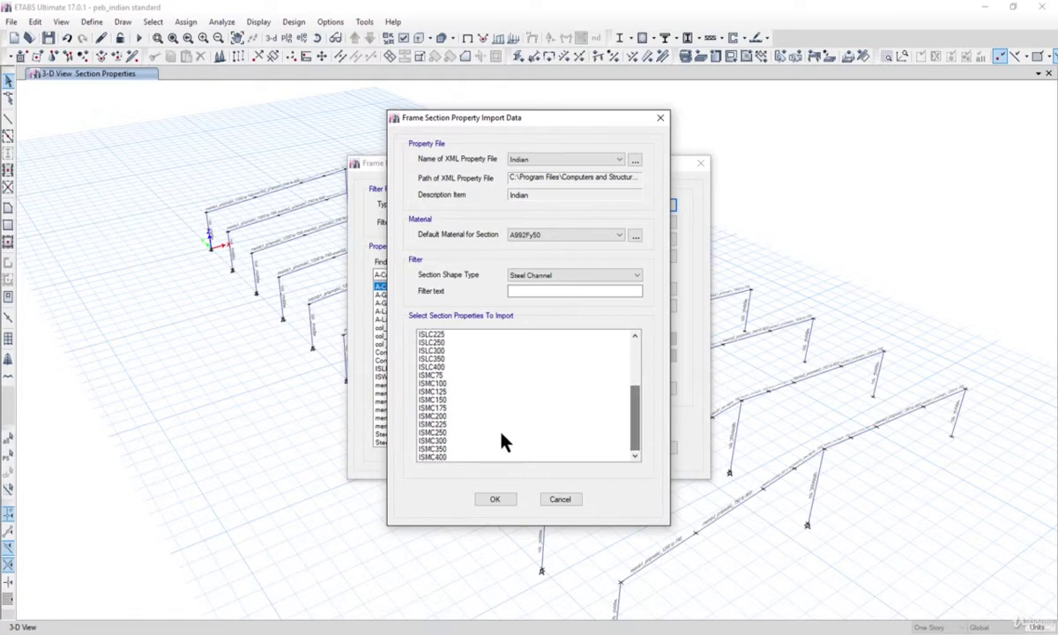
pyautogui.click(444, 440)
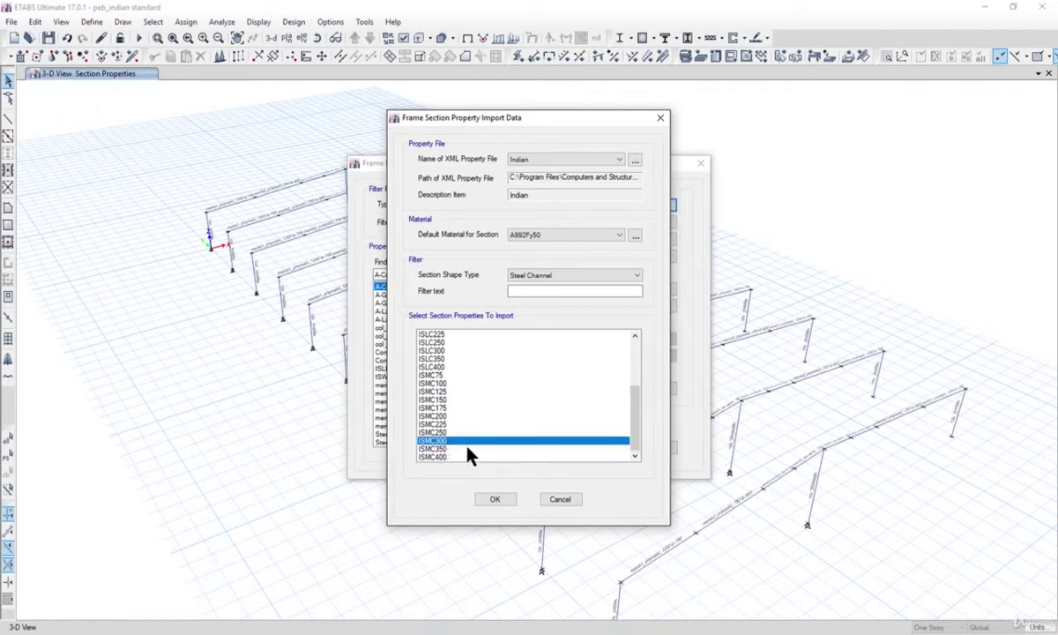
pyautogui.click(493, 500)
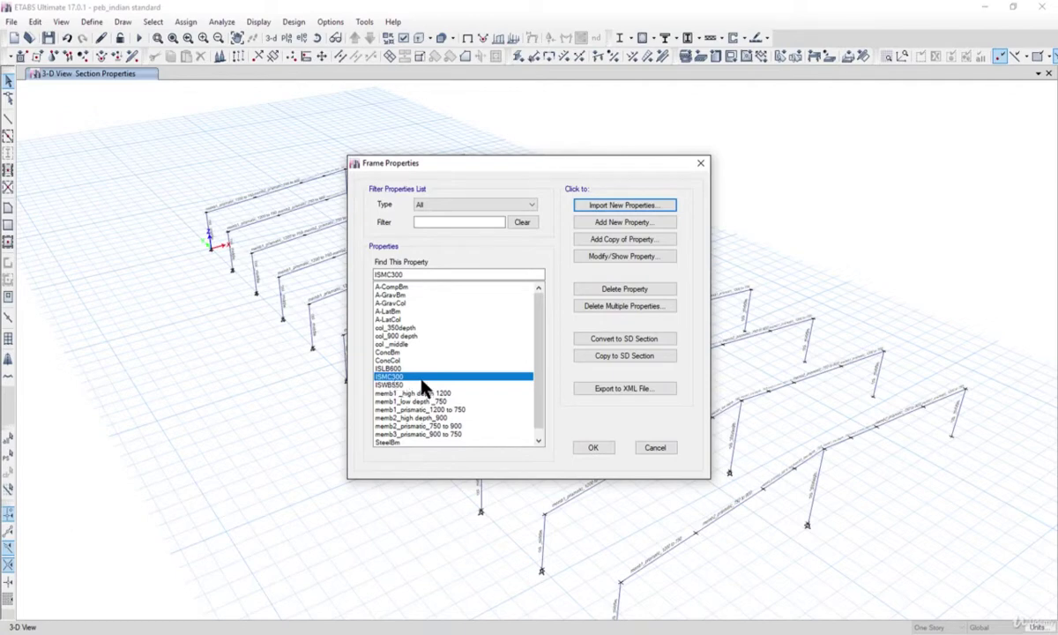
# Close Frame Properties and start Draw Beam/Column/Brace Objects.
pyautogui.click(593, 448)
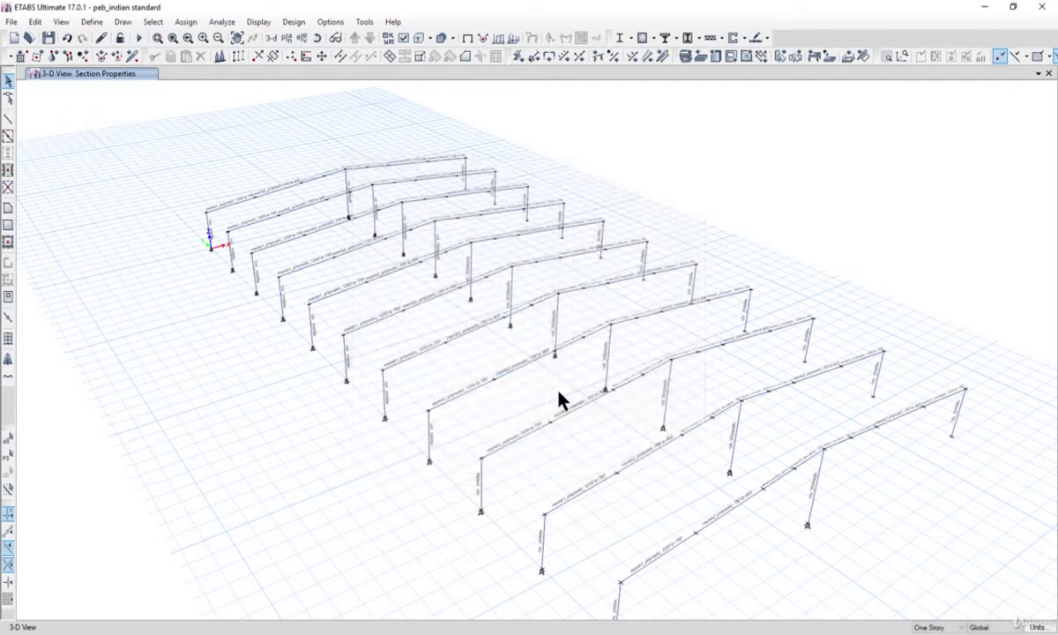
pyautogui.click(121, 22)
pyautogui.moveTo(247, 90)
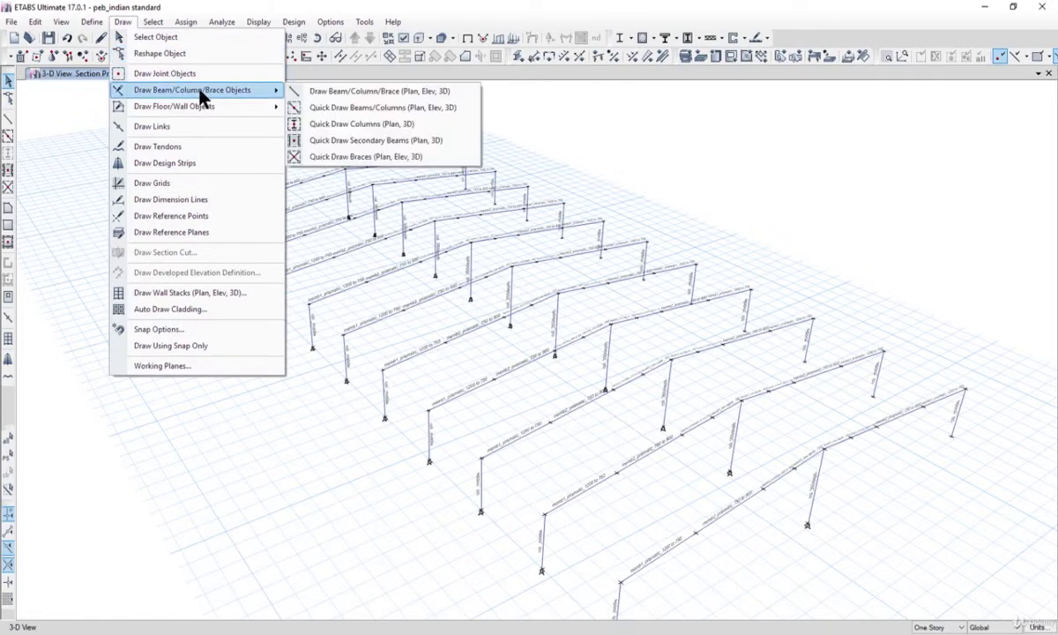
pyautogui.click(333, 99)
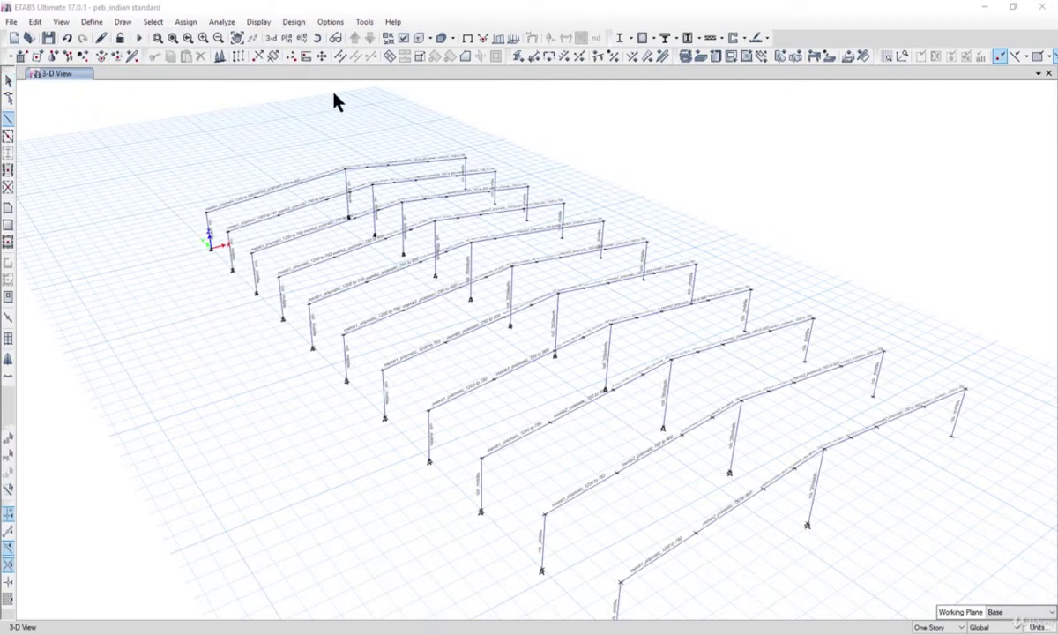
# Set new members to line type Frame with property ISMC300.
pyautogui.moveTo(739, 328); pyautogui.dragTo(827, 351)
pyautogui.click(1042, 366)
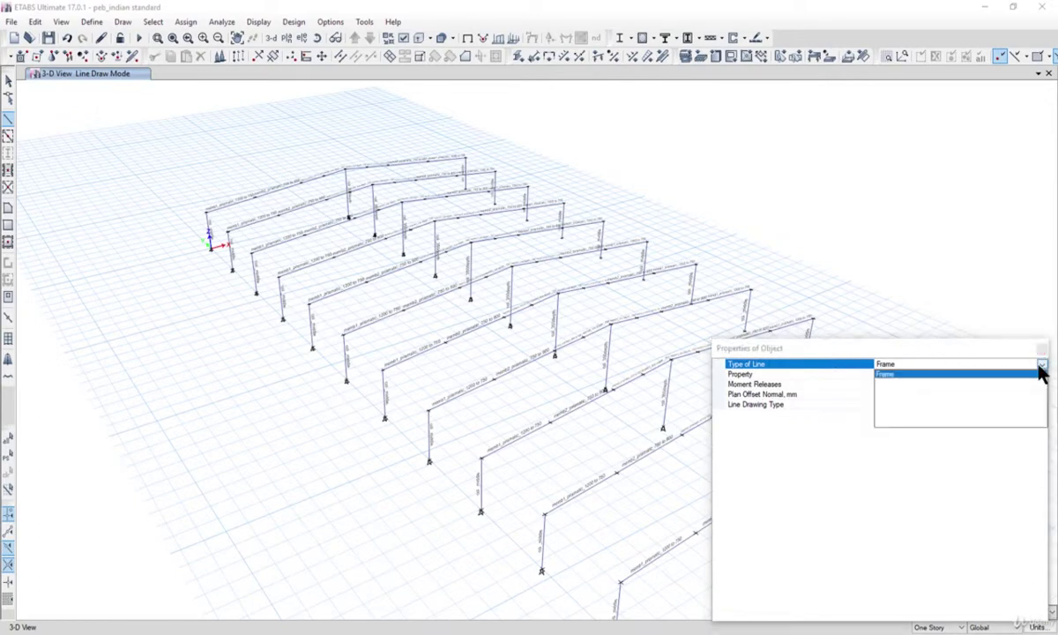
pyautogui.click(1034, 366)
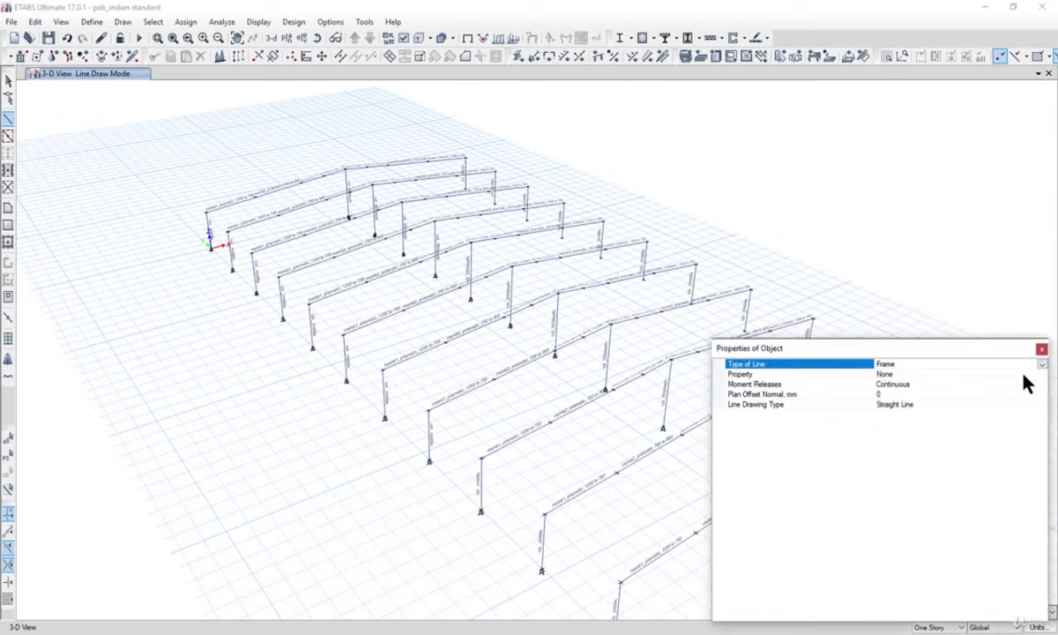
pyautogui.click(1041, 373)
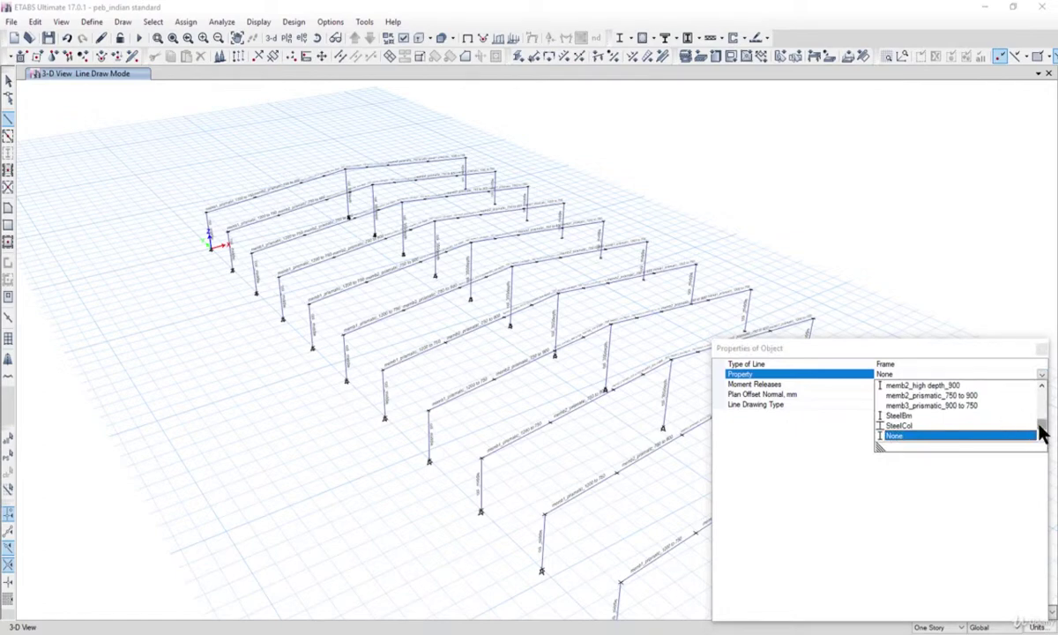
pyautogui.moveTo(1042, 432); pyautogui.dragTo(1045, 421)
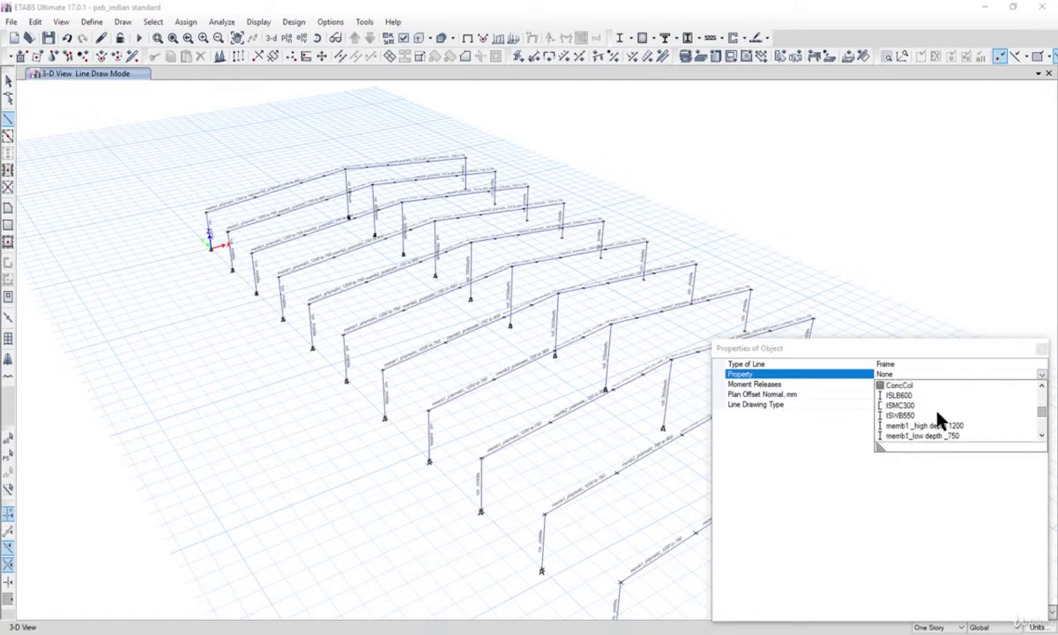
pyautogui.click(907, 407)
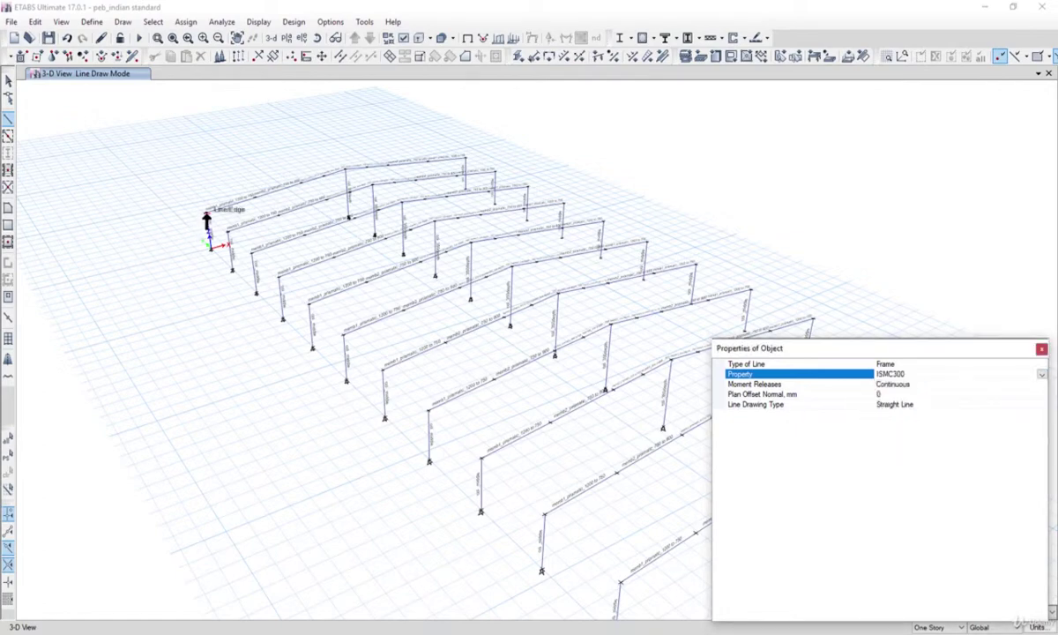
# Draw ISMC300 connecting beams joint to joint through the first frames along the shed.
pyautogui.click(231, 235)
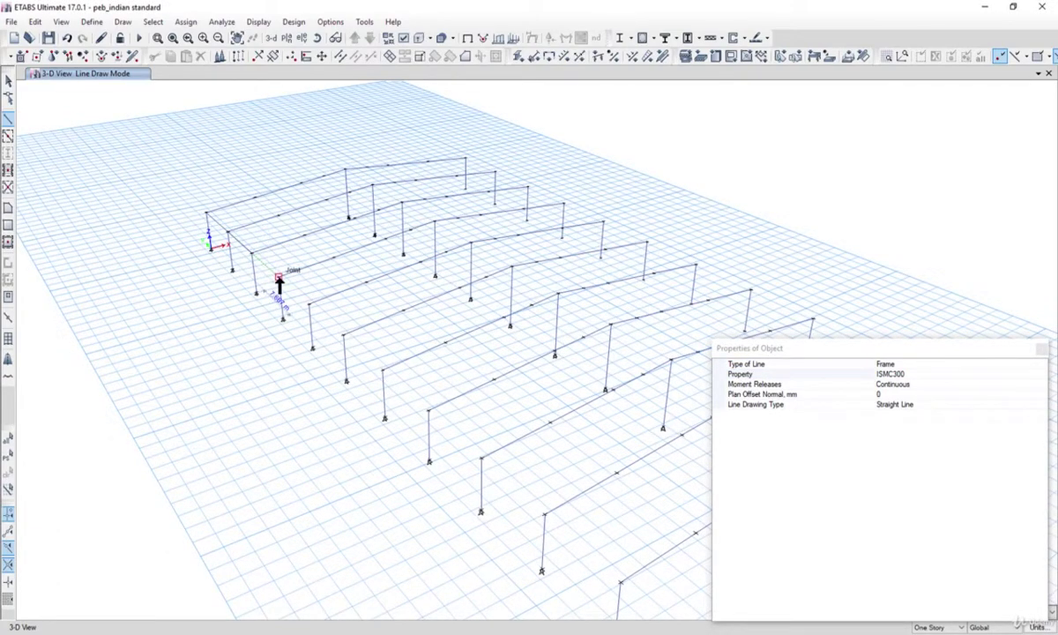
pyautogui.click(278, 277)
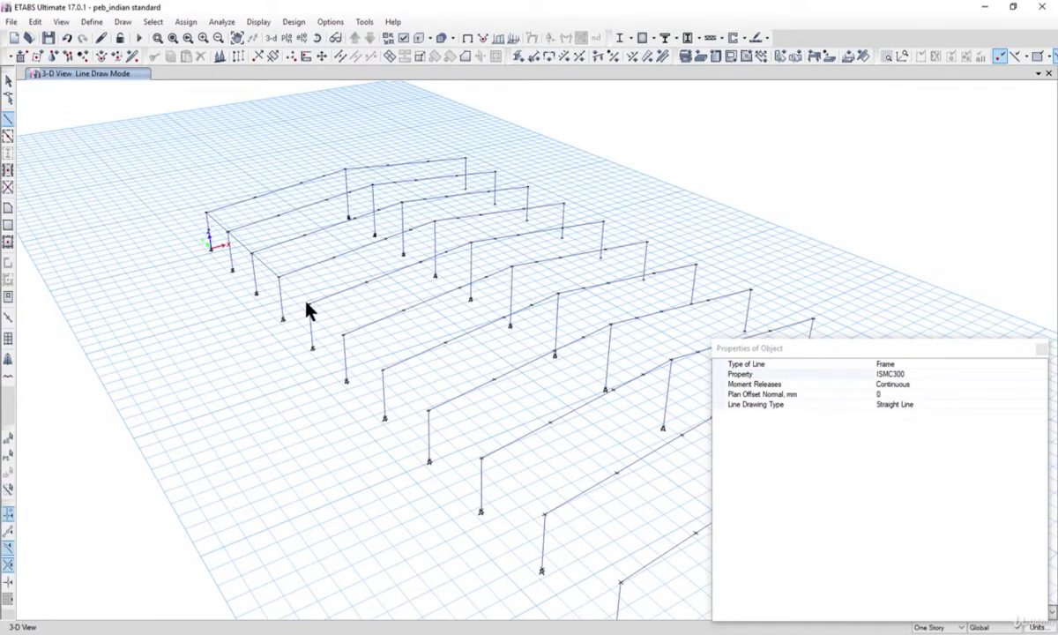
pyautogui.click(346, 337)
pyautogui.click(384, 371)
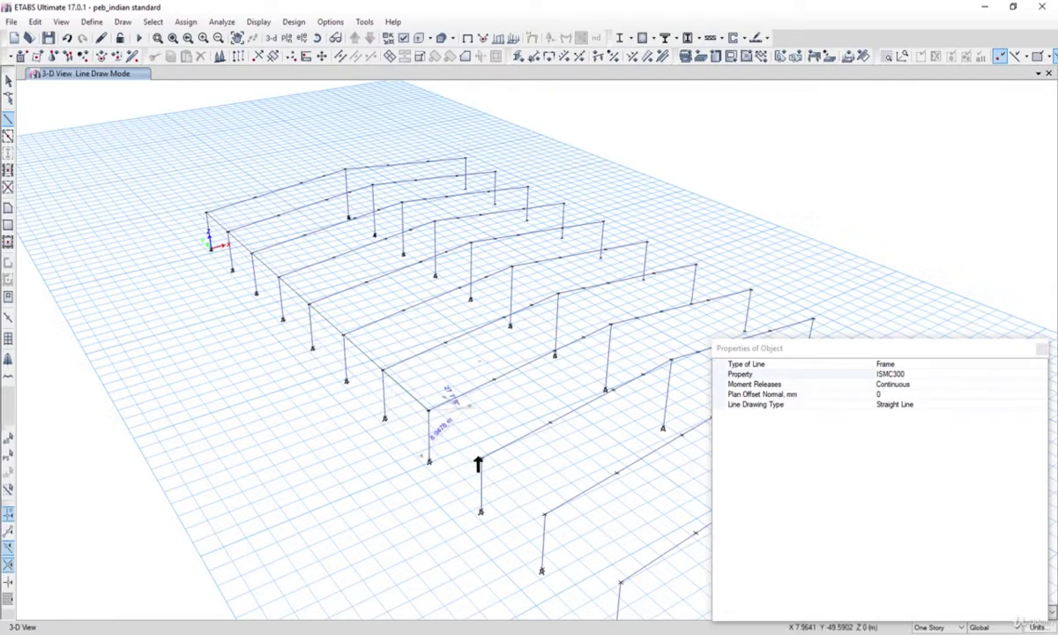
pyautogui.moveTo(517, 448); pyautogui.dragTo(376, 359, button='middle')
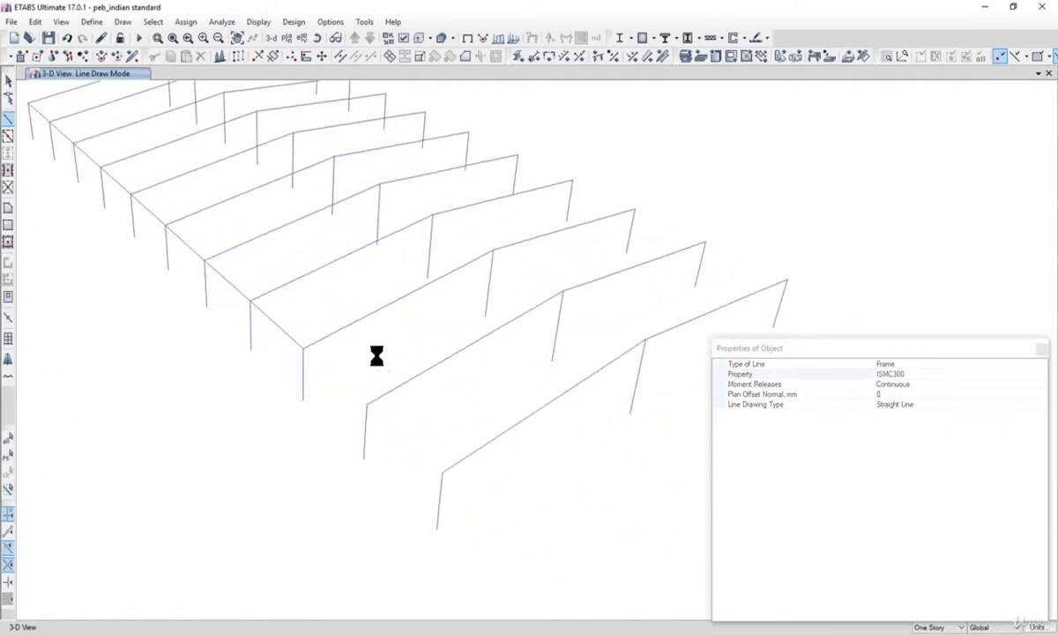
pyautogui.click(381, 423)
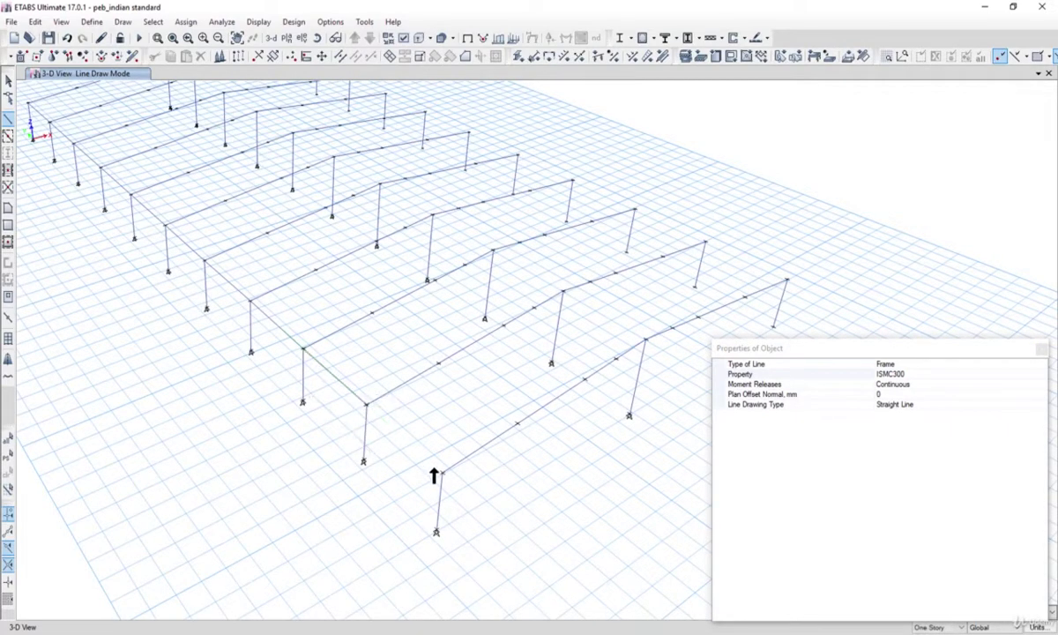
pyautogui.click(438, 470)
pyautogui.moveTo(175, 208); pyautogui.dragTo(309, 362, button='middle')
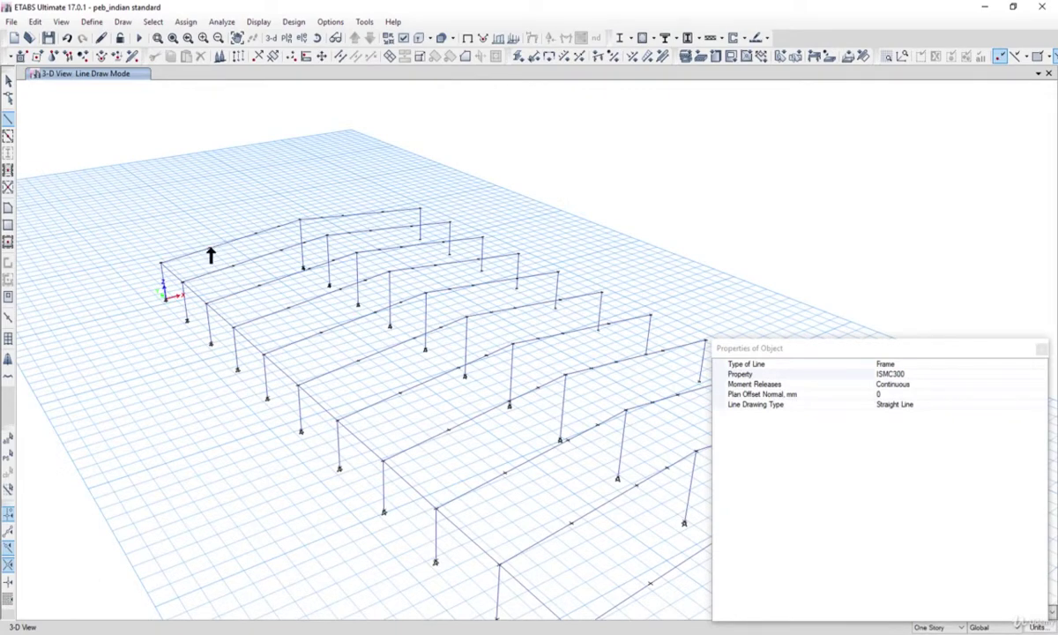
pyautogui.click(259, 285)
pyautogui.click(287, 310)
pyautogui.click(321, 332)
pyautogui.click(358, 364)
pyautogui.click(402, 394)
# Continue the ISMC300 beam lines through the remaining frames to the last frame's joints.
pyautogui.moveTo(456, 421); pyautogui.dragTo(345, 336, button='middle')
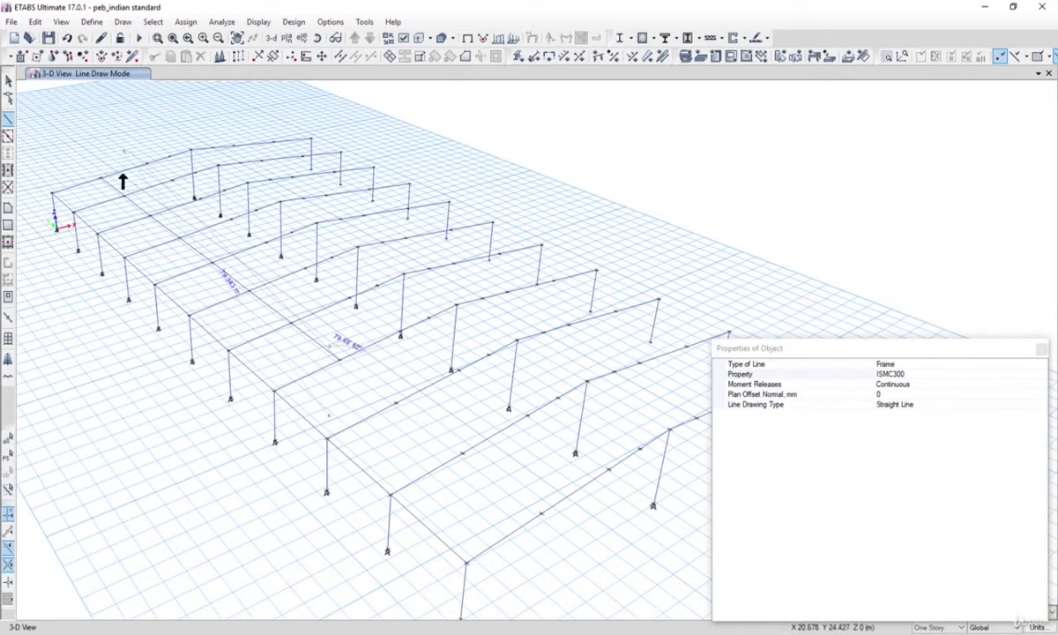
pyautogui.click(397, 403)
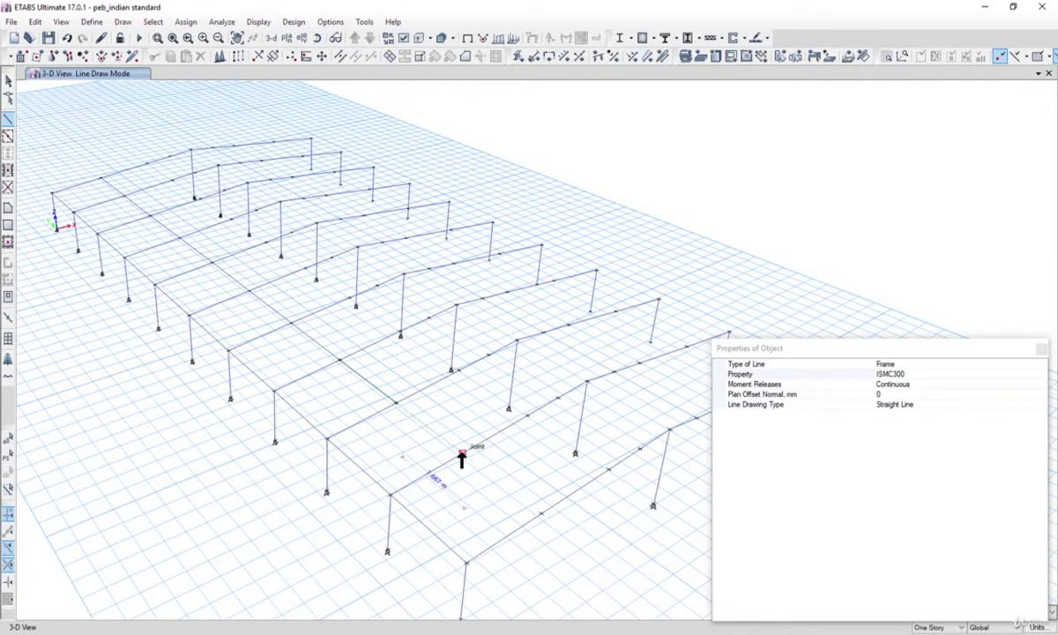
pyautogui.click(463, 454)
pyautogui.click(538, 512)
pyautogui.click(267, 244)
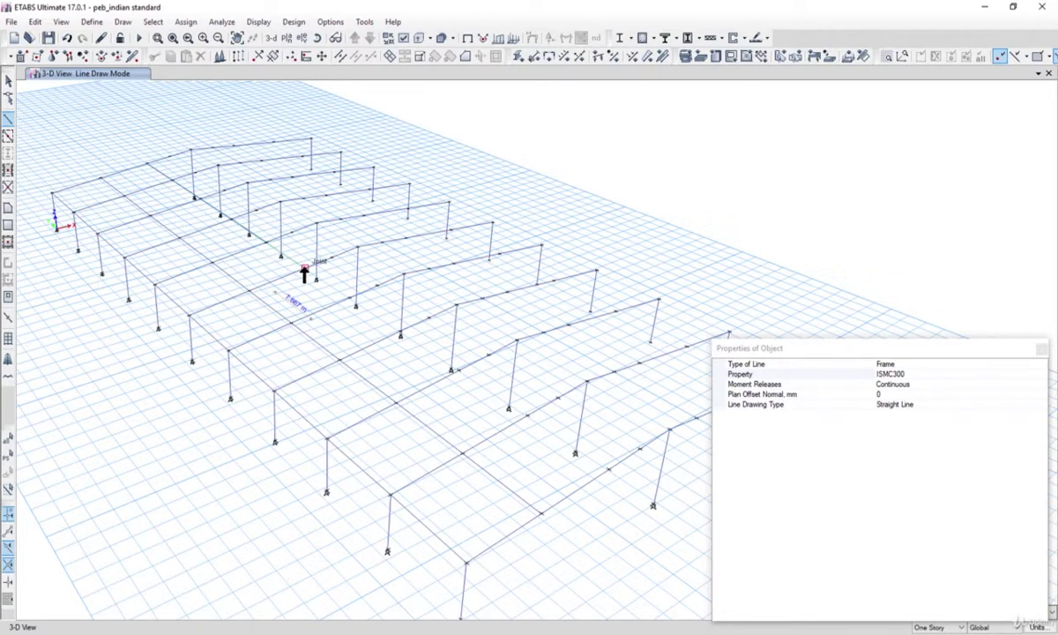
pyautogui.click(350, 300)
pyautogui.click(399, 334)
pyautogui.click(459, 370)
pyautogui.click(542, 432)
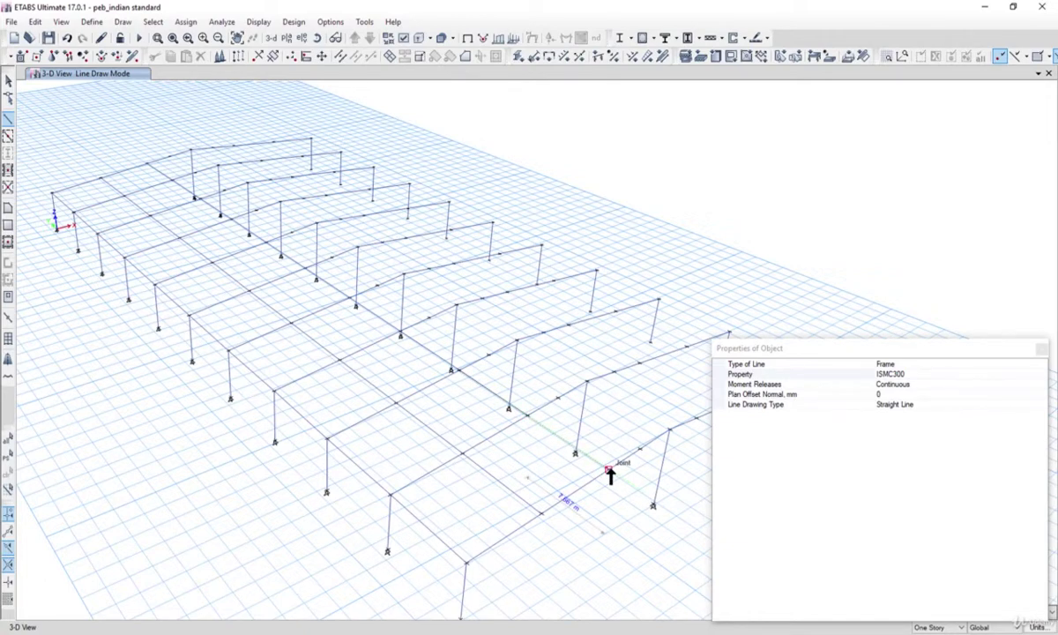
pyautogui.click(612, 449)
pyautogui.moveTo(219, 214); pyautogui.dragTo(230, 235, button='middle')
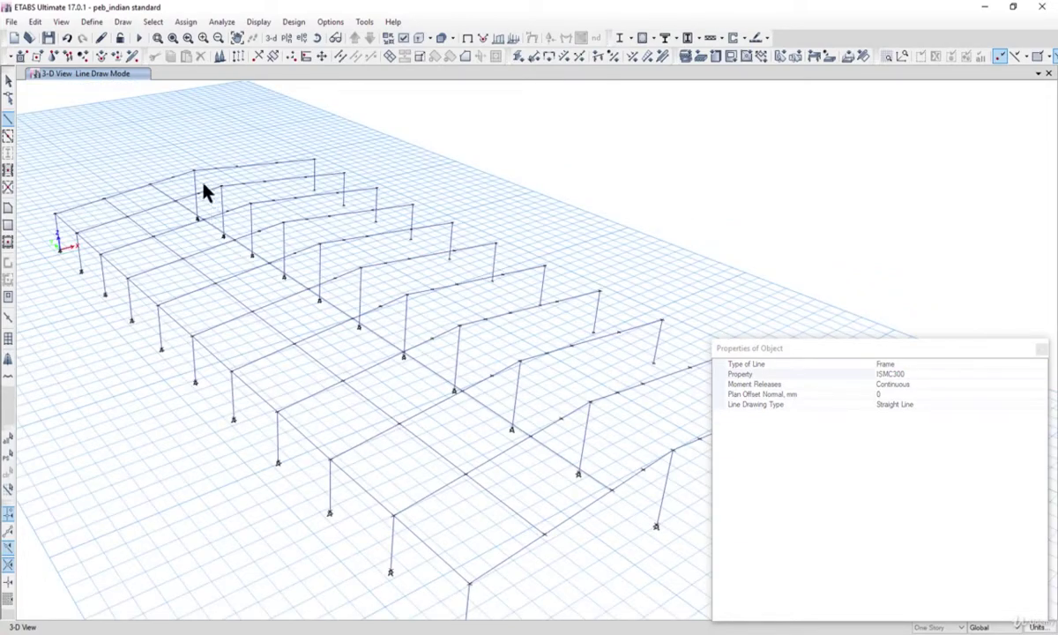
# Draw an ISMC300 beam along matching rafter joints from the first to the last frame.
pyautogui.click(195, 171)
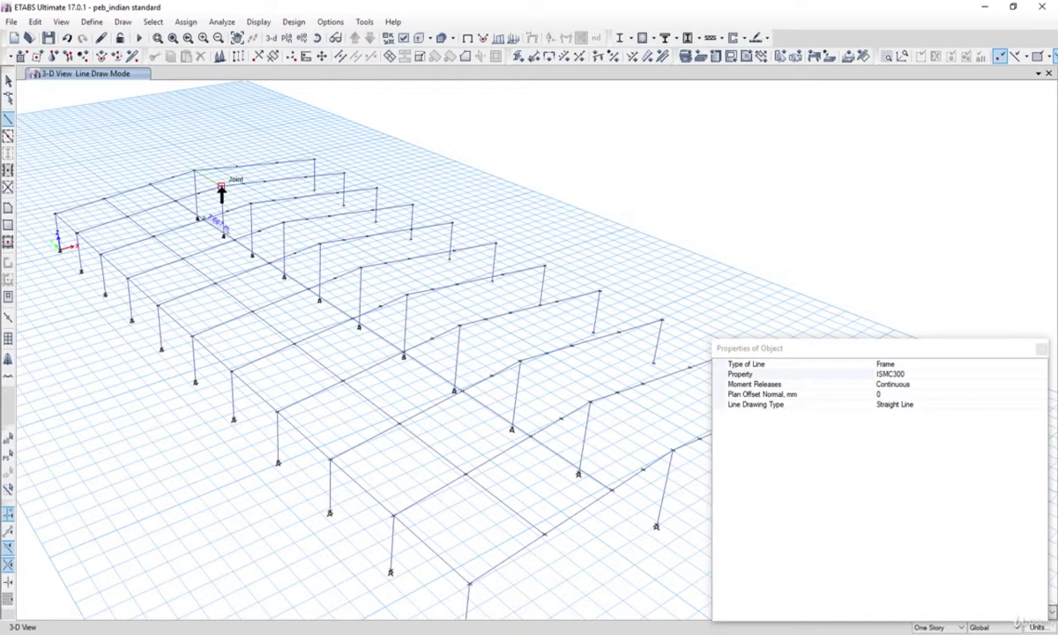
pyautogui.click(250, 204)
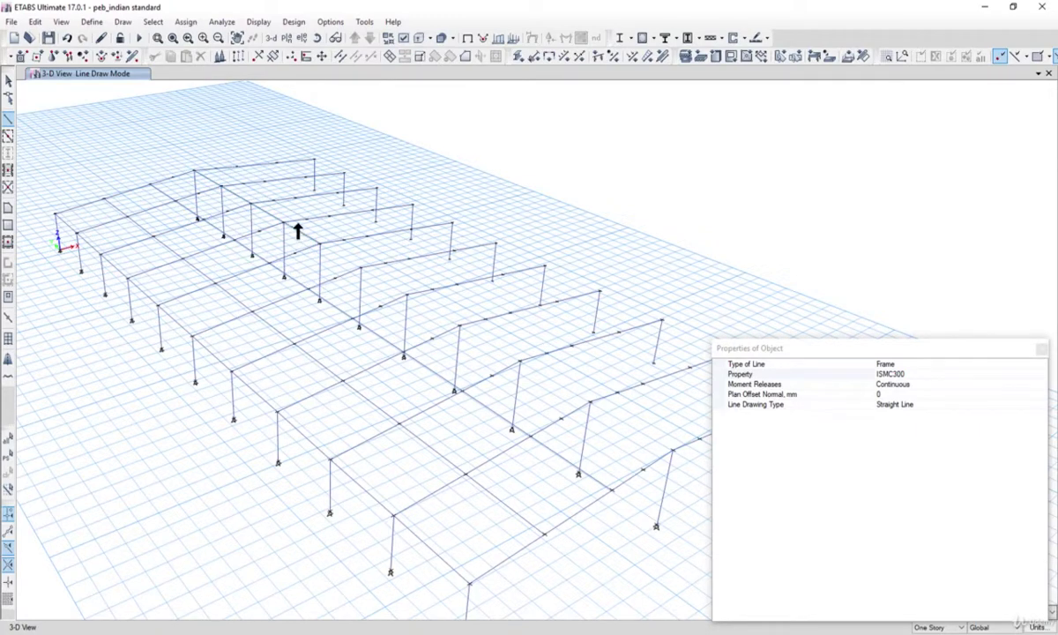
pyautogui.click(361, 268)
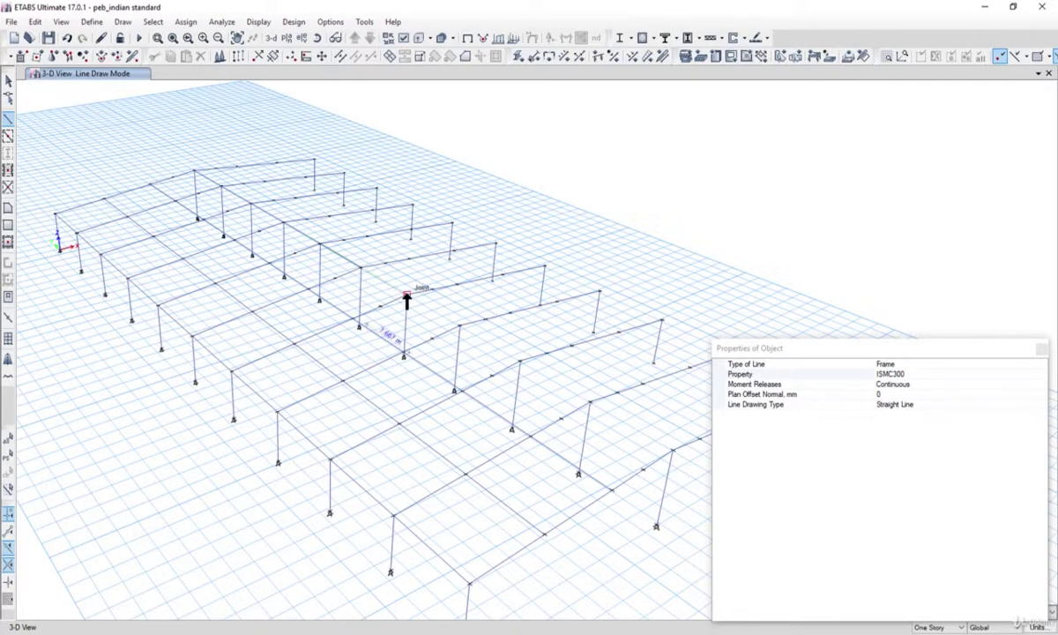
pyautogui.click(407, 296)
pyautogui.click(459, 327)
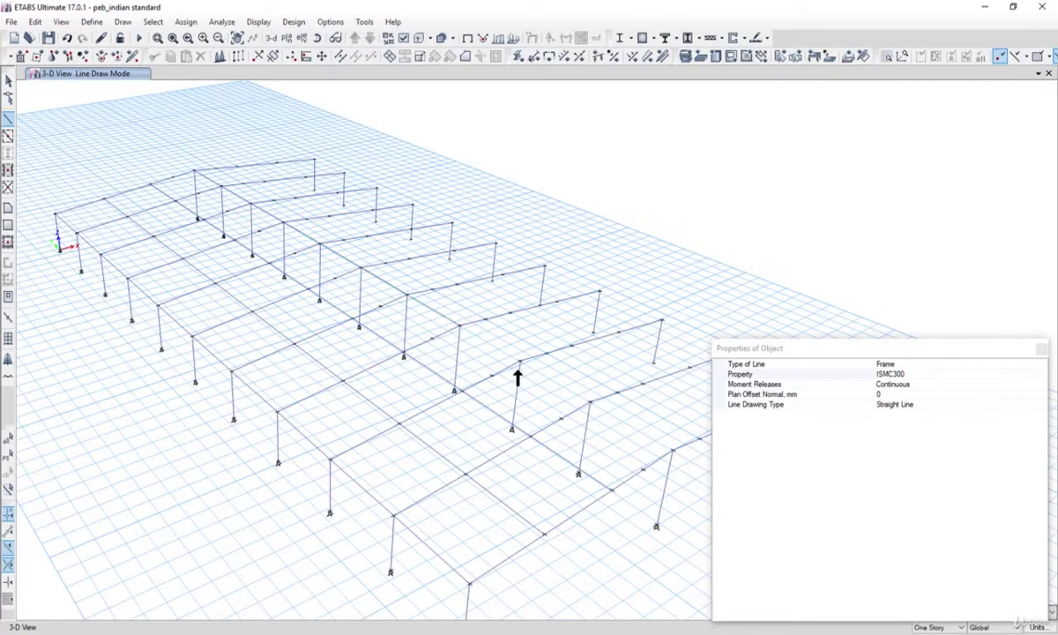
pyautogui.click(520, 361)
pyautogui.click(590, 402)
pyautogui.click(672, 452)
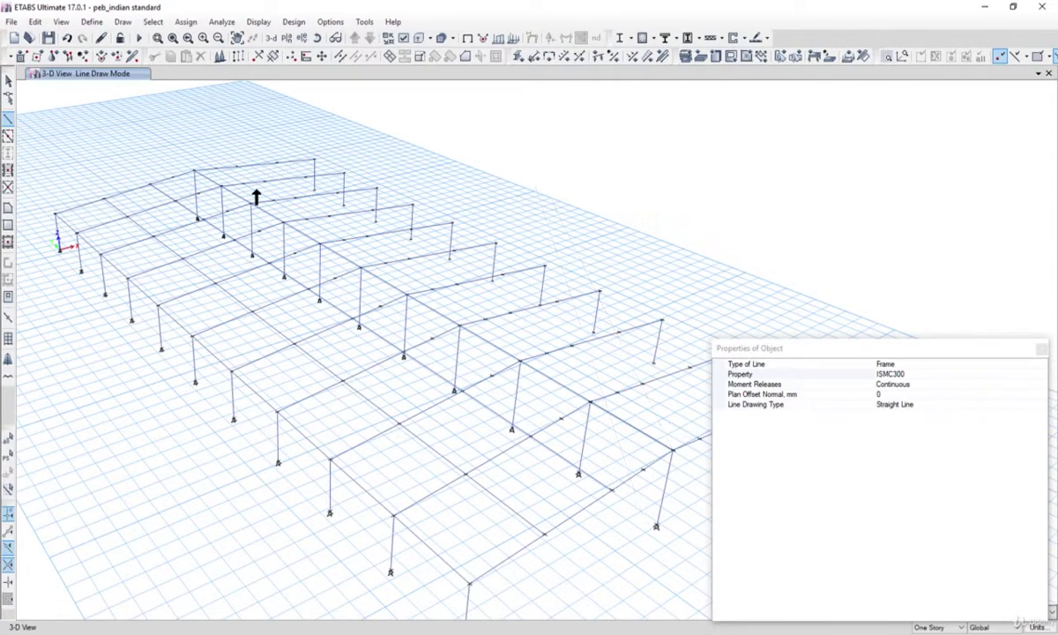
# Draw a second rafter-joint ISMC300 beam line across all frames, then end drawing.
pyautogui.click(173, 178)
pyautogui.click(226, 212)
pyautogui.click(296, 256)
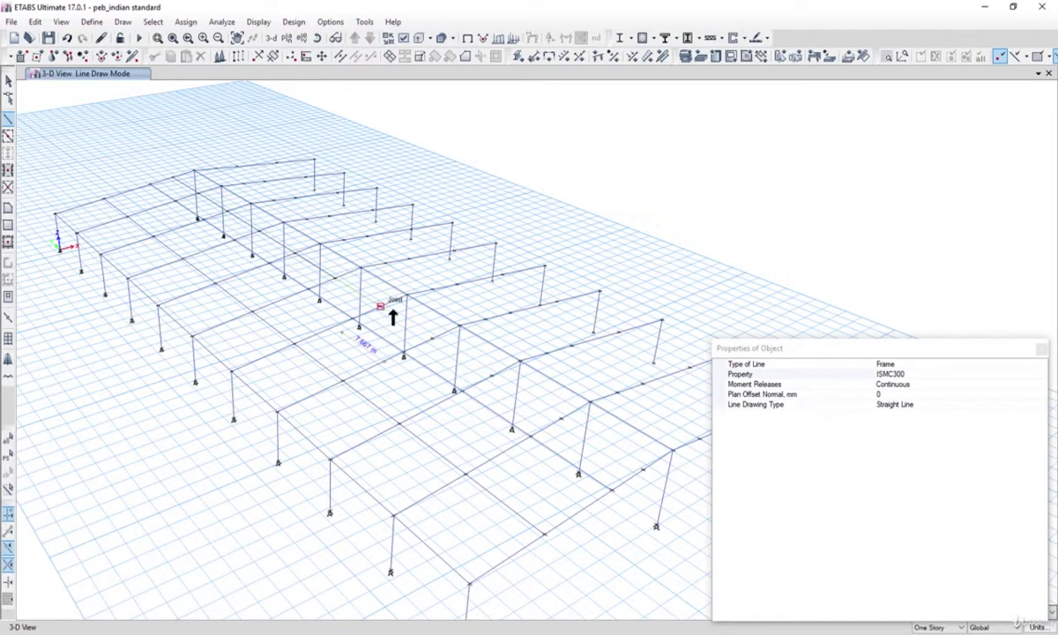
pyautogui.click(389, 309)
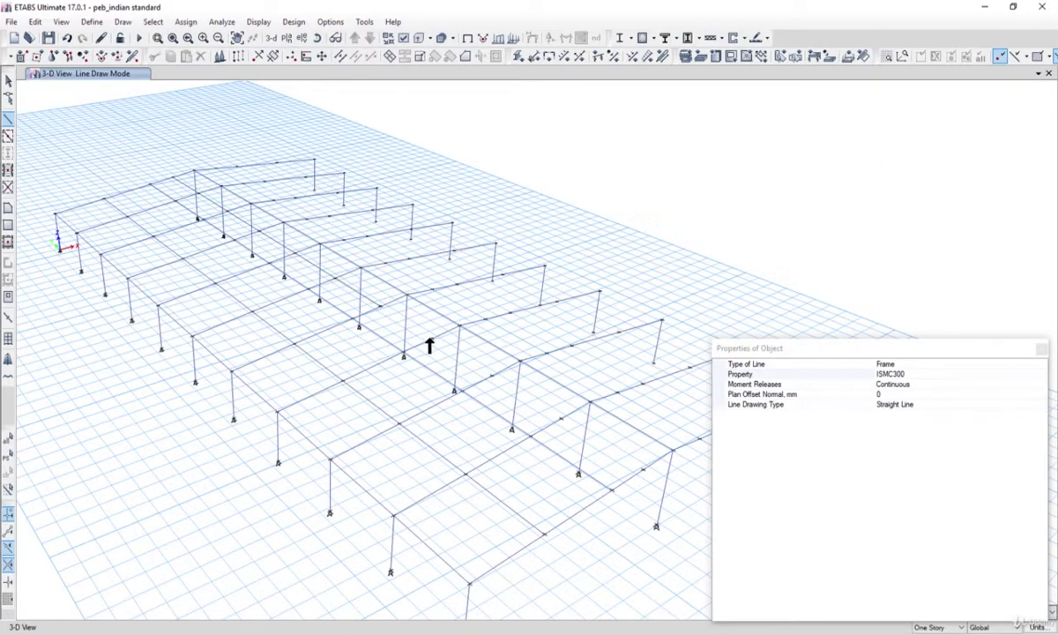
pyautogui.click(492, 377)
pyautogui.click(622, 454)
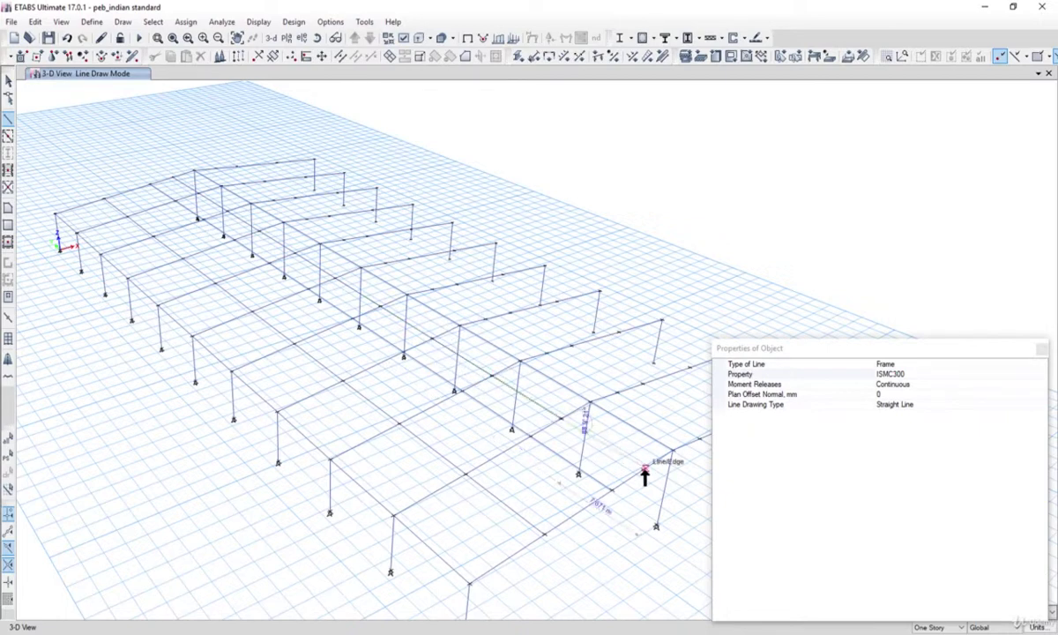
pyautogui.press('Escape')
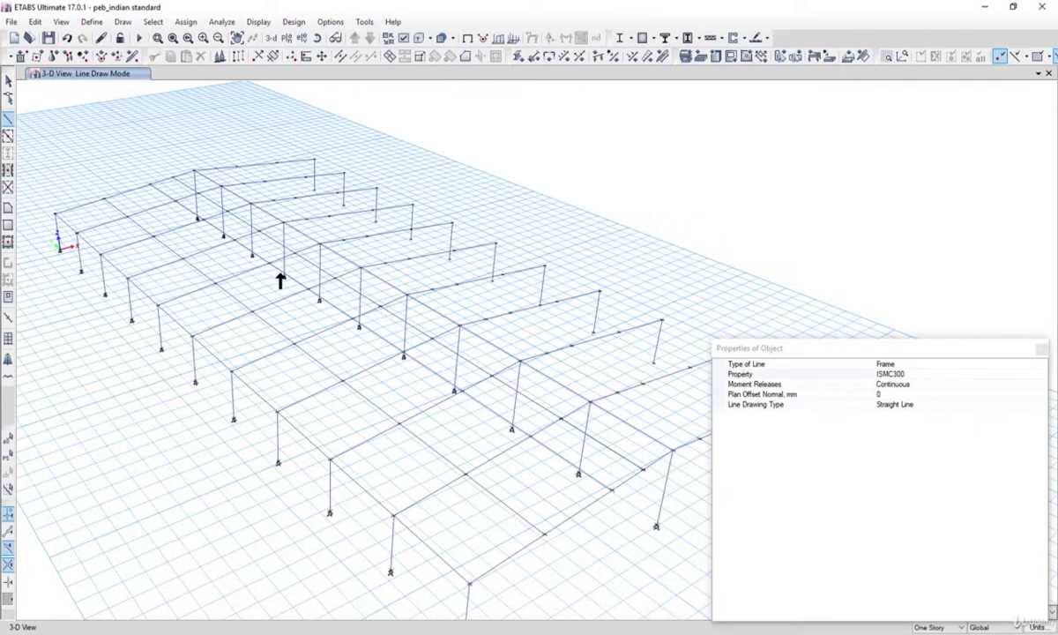
pyautogui.press('Escape')
pyautogui.moveTo(217, 255); pyautogui.dragTo(427, 401, button='middle')
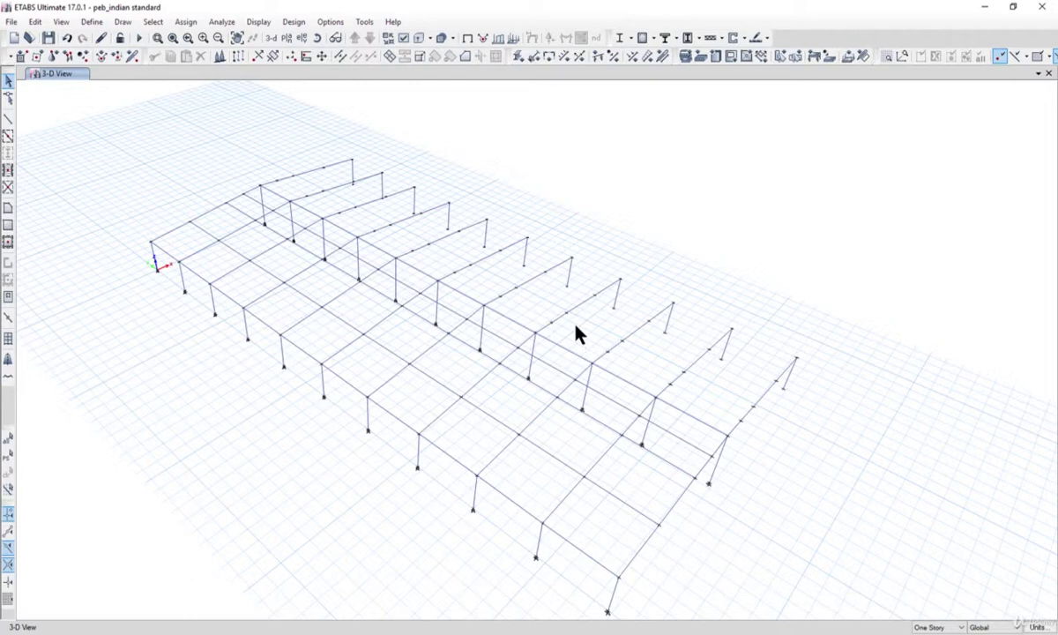
# Rotate the view and restart Draw Beam/Column/Brace (Plan, Elev, 3D) with ISMC300.
pyautogui.keyDown('shift'); pyautogui.moveTo(743, 399); pyautogui.dragTo(437, 415, button='middle'); pyautogui.keyUp('shift')
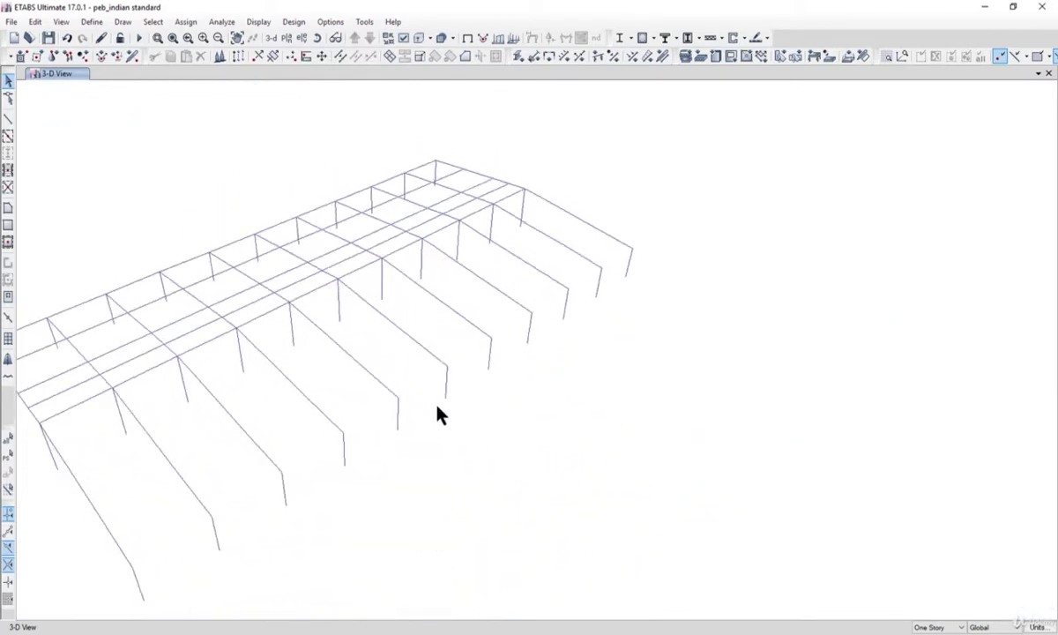
pyautogui.click(123, 21)
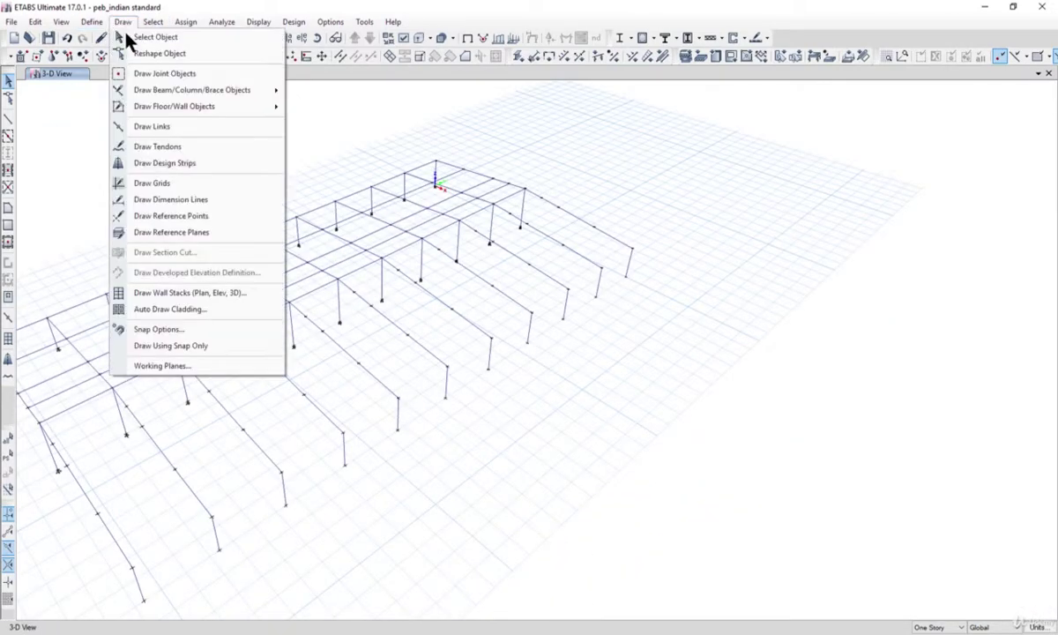
pyautogui.moveTo(207, 100)
pyautogui.click(320, 91)
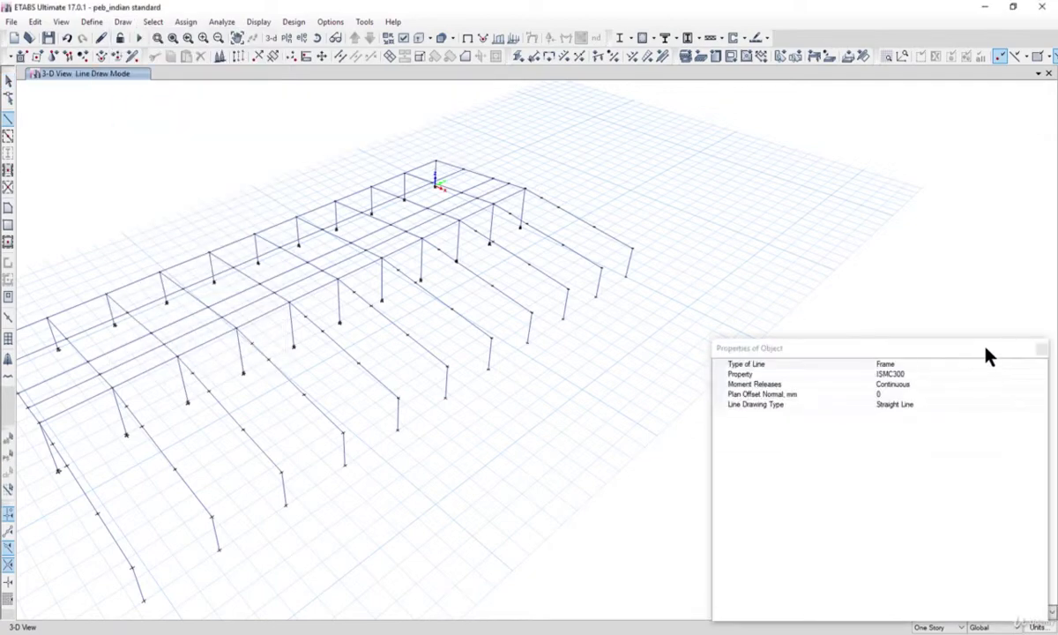
# Draw an ISMC300 eave beam linking the column tops of all eleven frames.
pyautogui.click(132, 567)
pyautogui.click(212, 516)
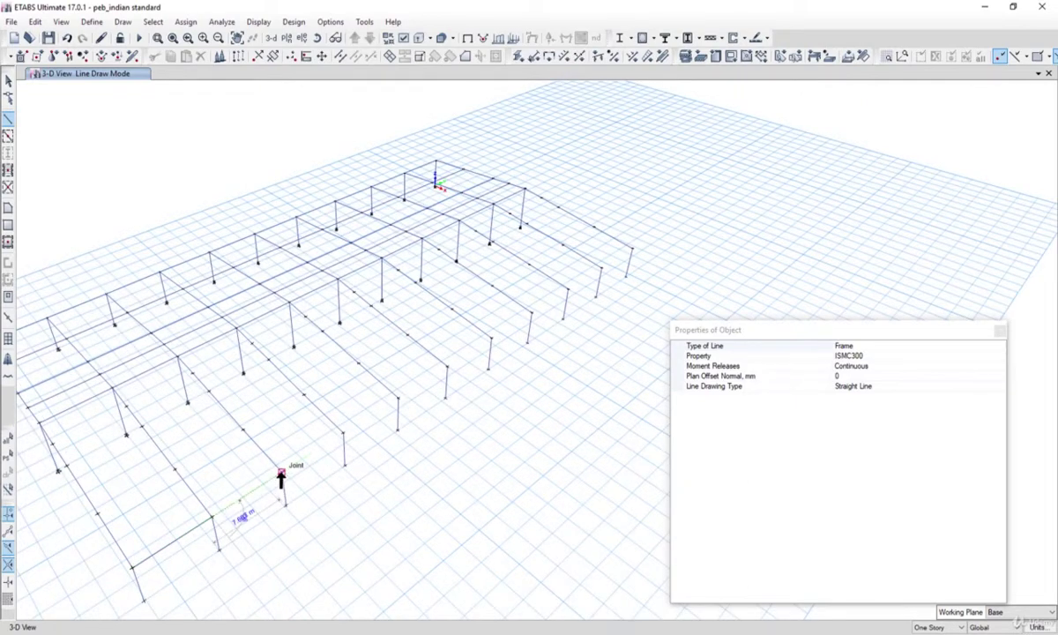
pyautogui.click(282, 476)
pyautogui.click(344, 433)
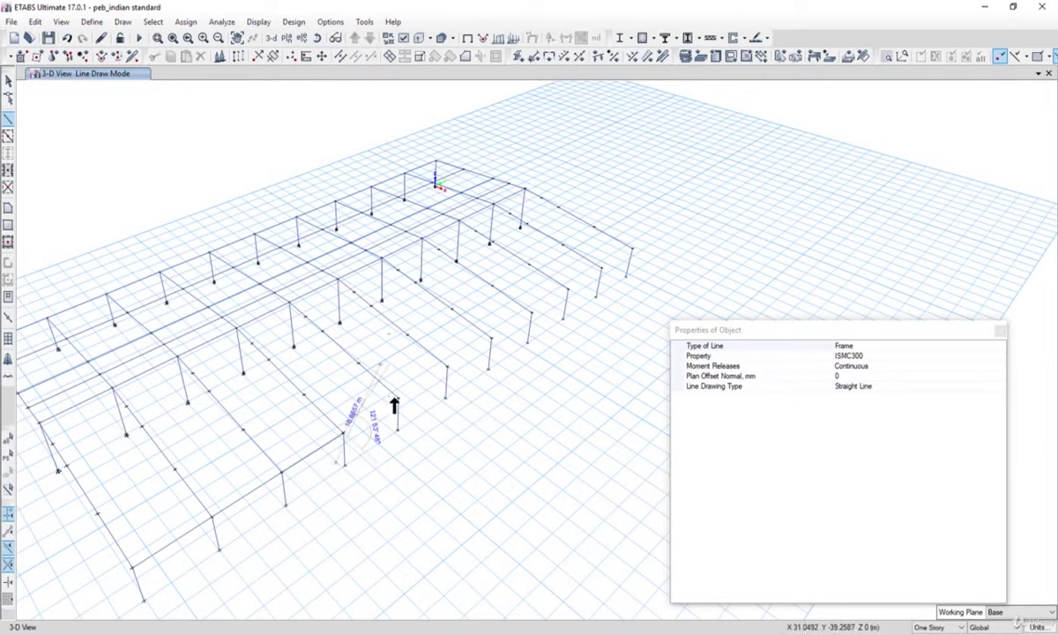
pyautogui.click(397, 400)
pyautogui.click(447, 368)
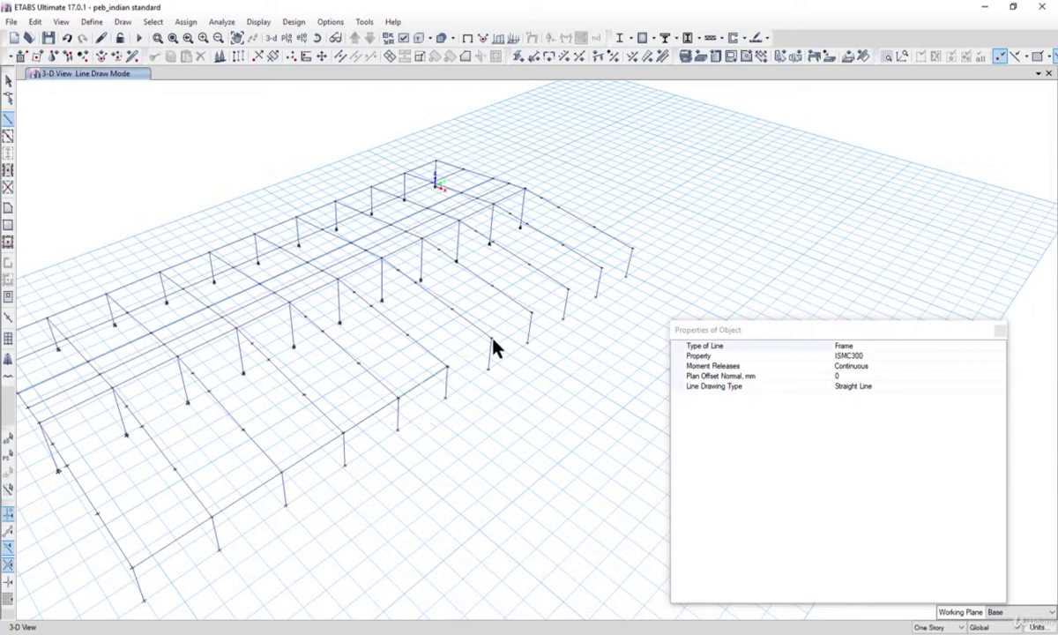
pyautogui.click(491, 339)
pyautogui.click(532, 314)
pyautogui.click(601, 270)
pyautogui.doubleClick(631, 250)
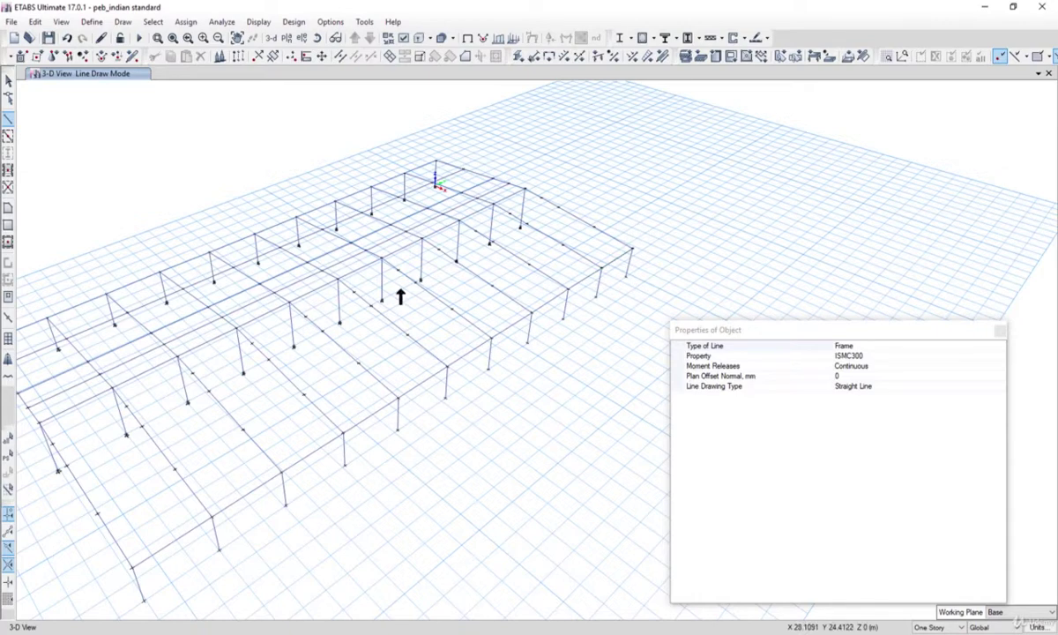
# Add the remaining ISMC300 beams between adjacent frame joints and rotate the view to check them.
pyautogui.click(97, 513)
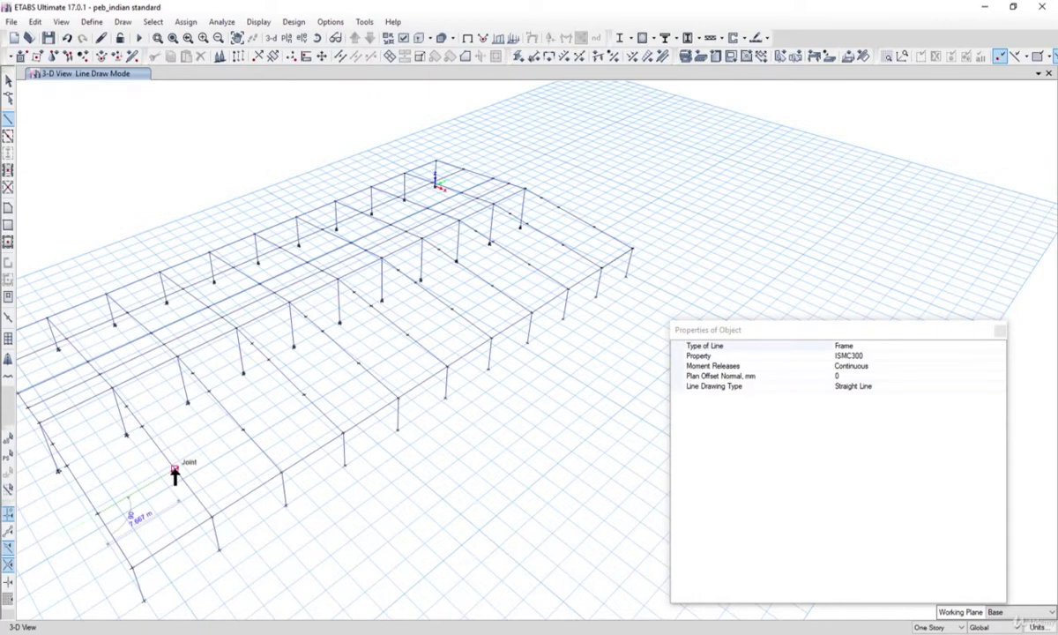
pyautogui.click(241, 432)
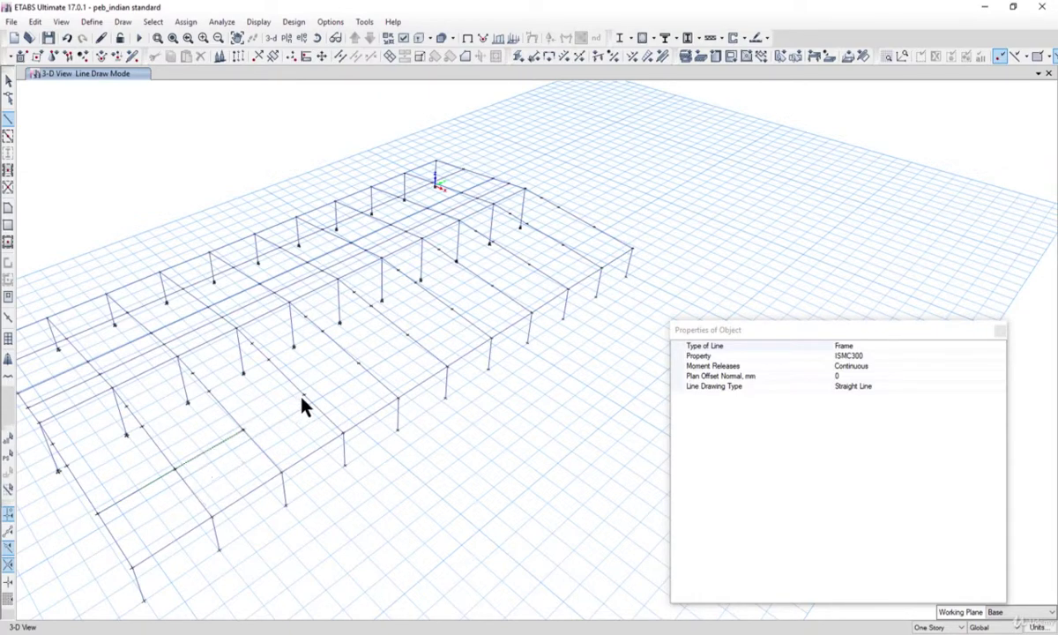
pyautogui.press('Escape')
pyautogui.press('Escape')
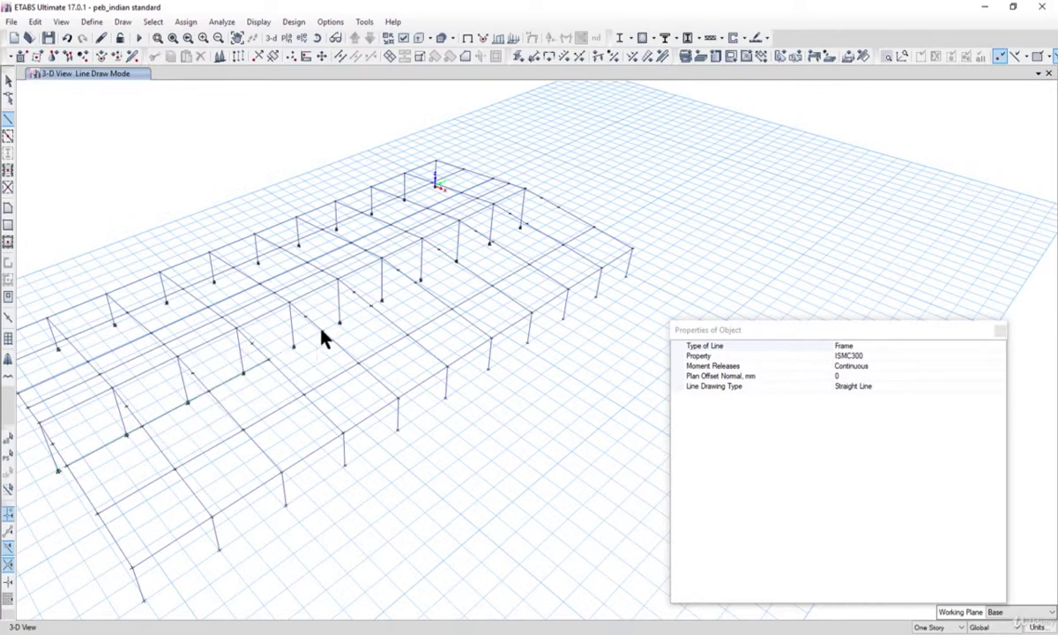
pyautogui.click(294, 345)
pyautogui.click(371, 307)
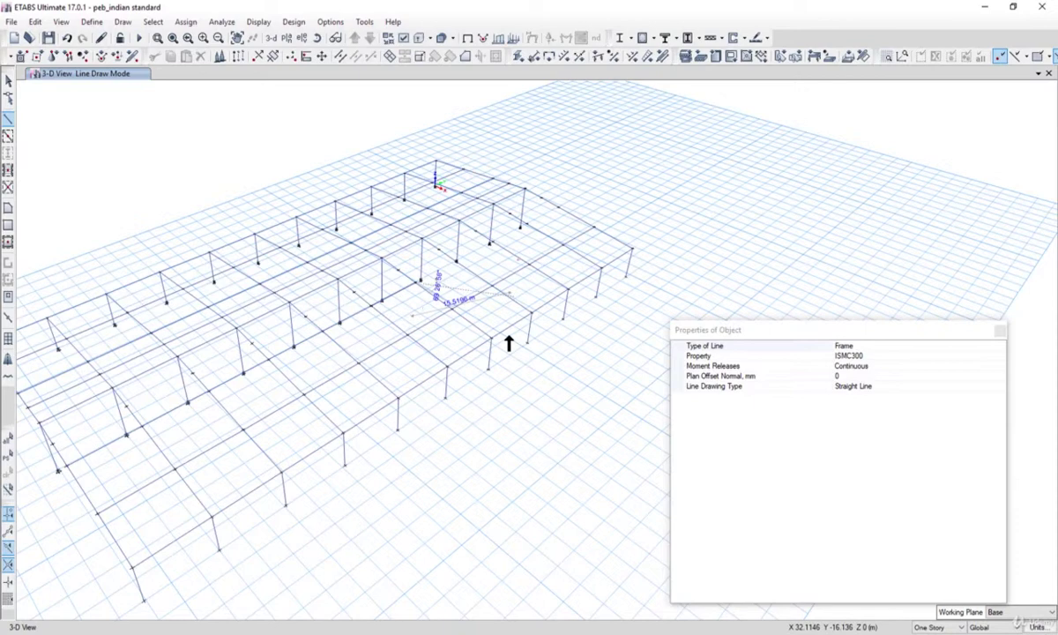
pyautogui.keyDown('shift'); pyautogui.moveTo(511, 338); pyautogui.dragTo(529, 319, button='middle'); pyautogui.keyUp('shift')
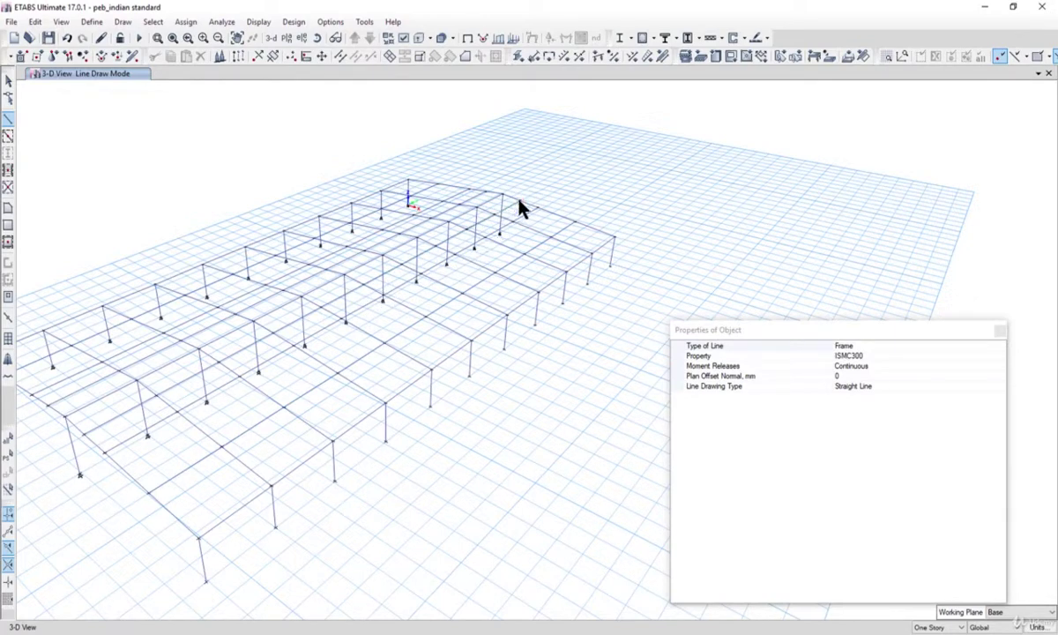
# Exit beam drawing and show the finished eleven-frame structure in the 3-D view.
pyautogui.click(8, 81)
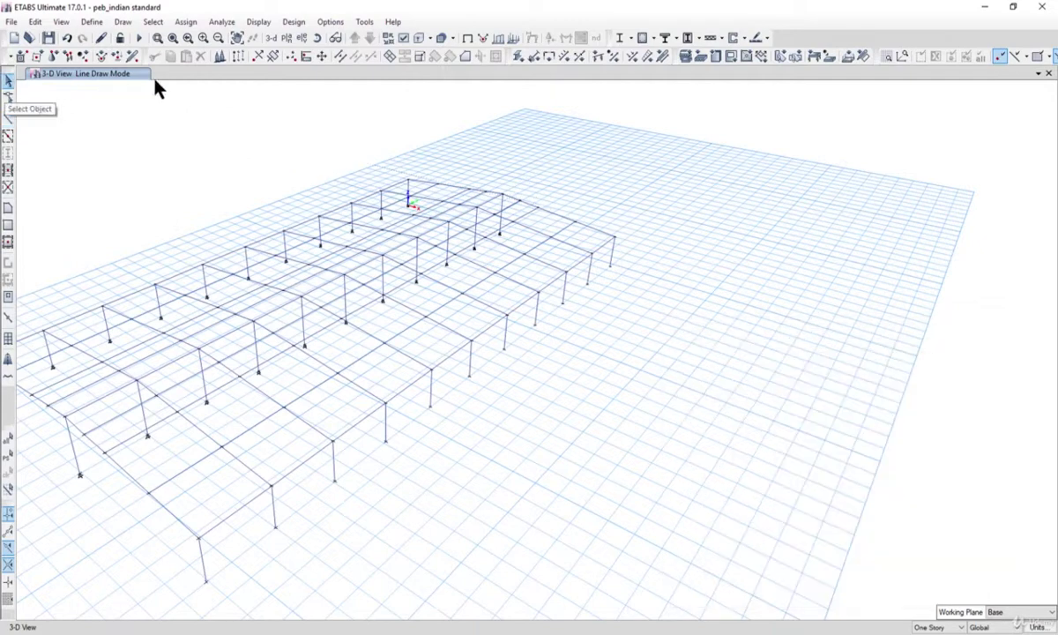
pyautogui.click(271, 38)
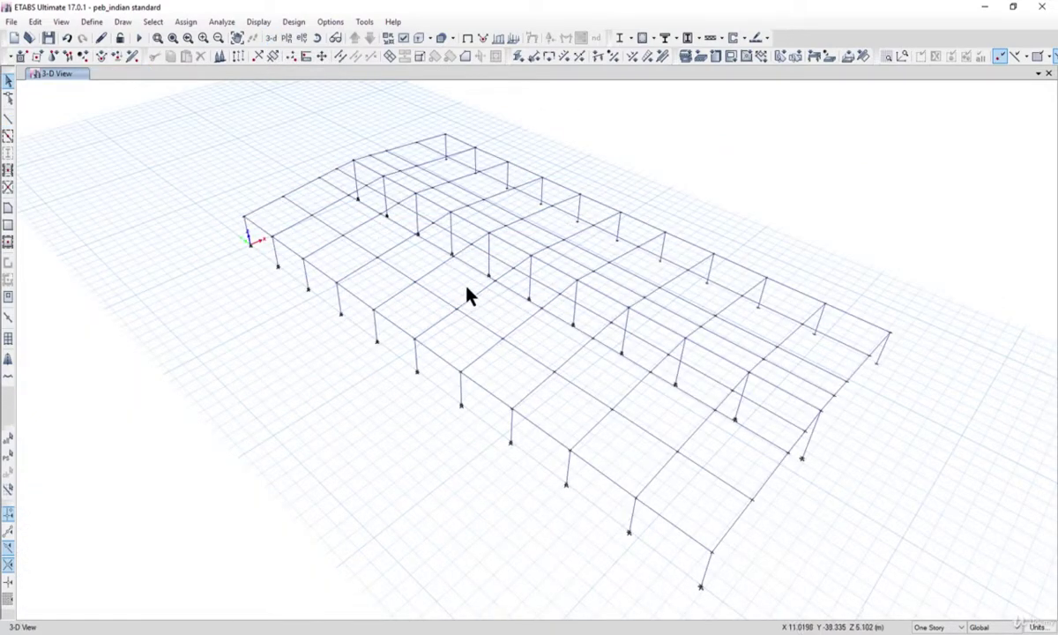